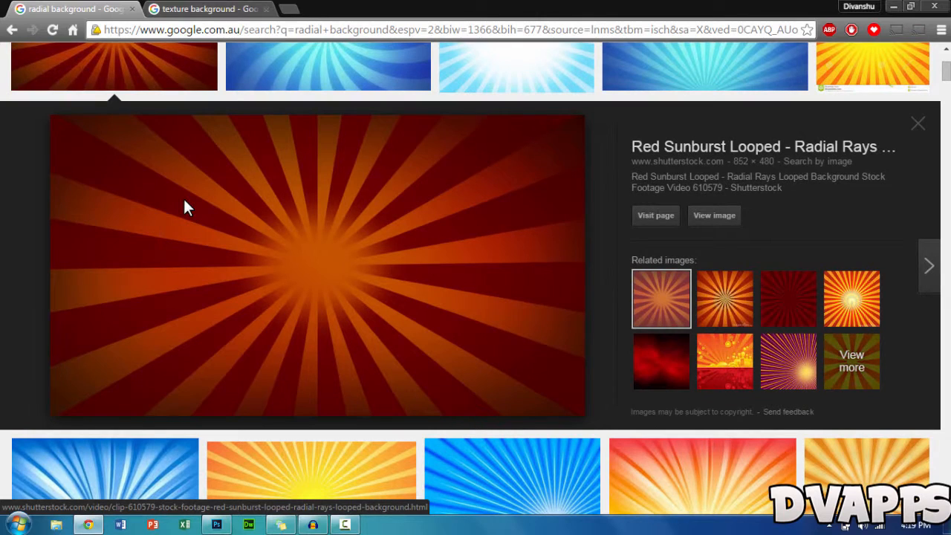
Open the red sunburst radial background at full size and save it to Downloads as JPEG image 1.
{"action": "key", "text": "ctrl+Tab"}
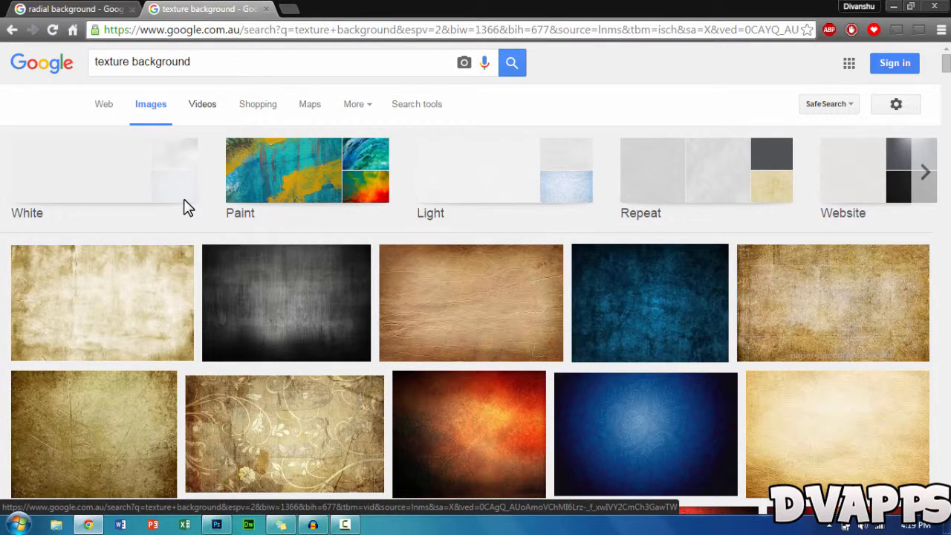
{"action": "key", "text": "ctrl+Tab"}
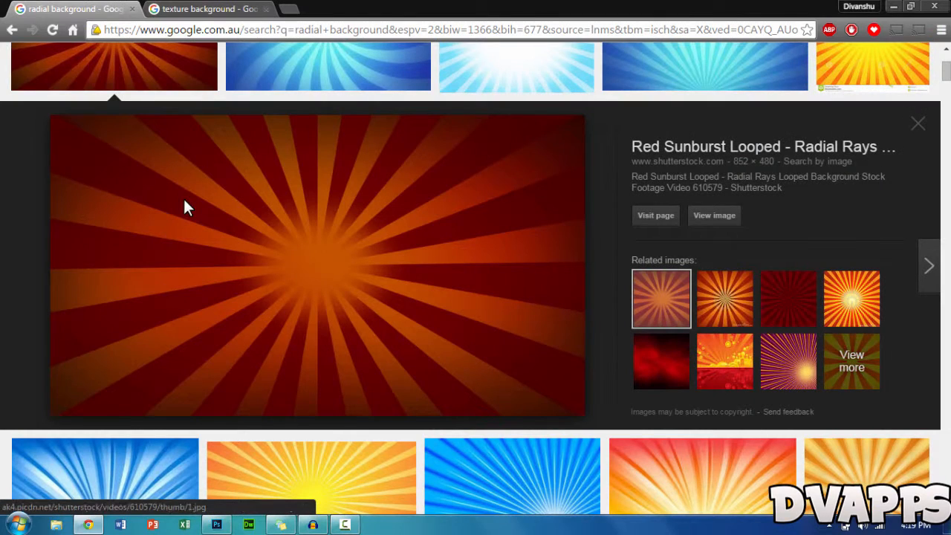
{"action": "key", "text": "Return"}
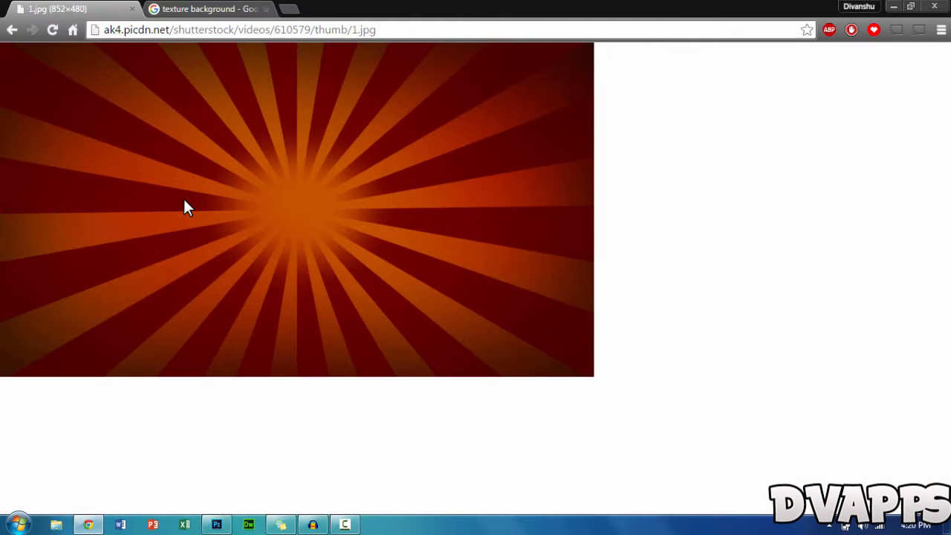
{"action": "right_click", "coordinate": [220, 136]}
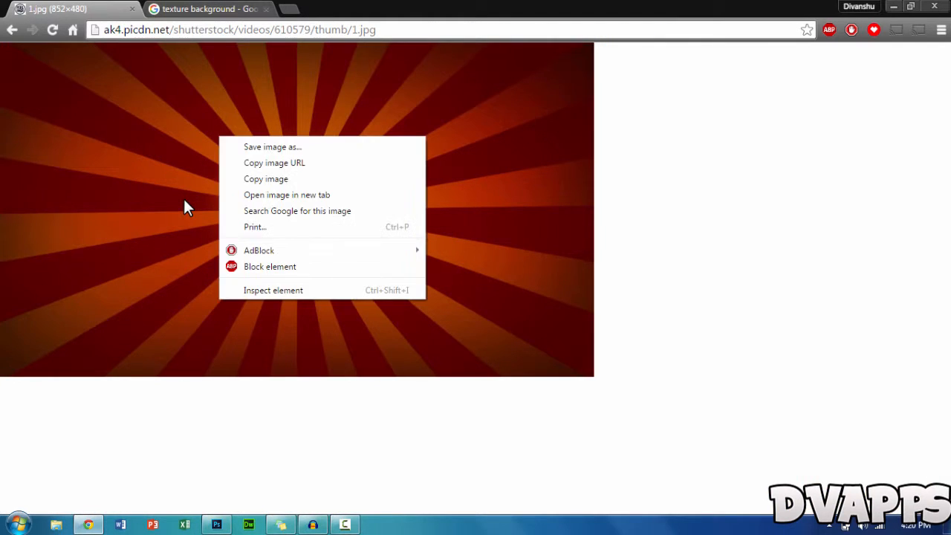
{"action": "left_click", "coordinate": [260, 147]}
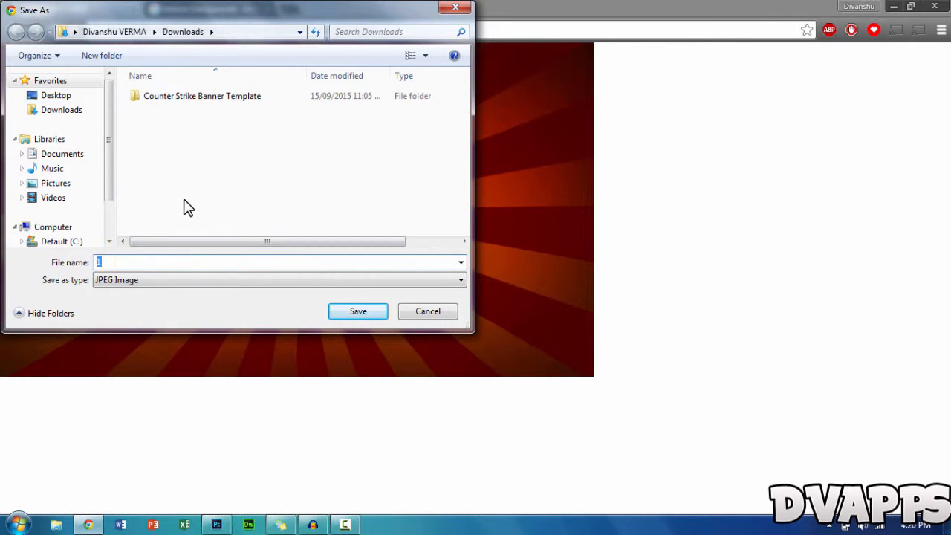
{"action": "key", "text": "Escape"}
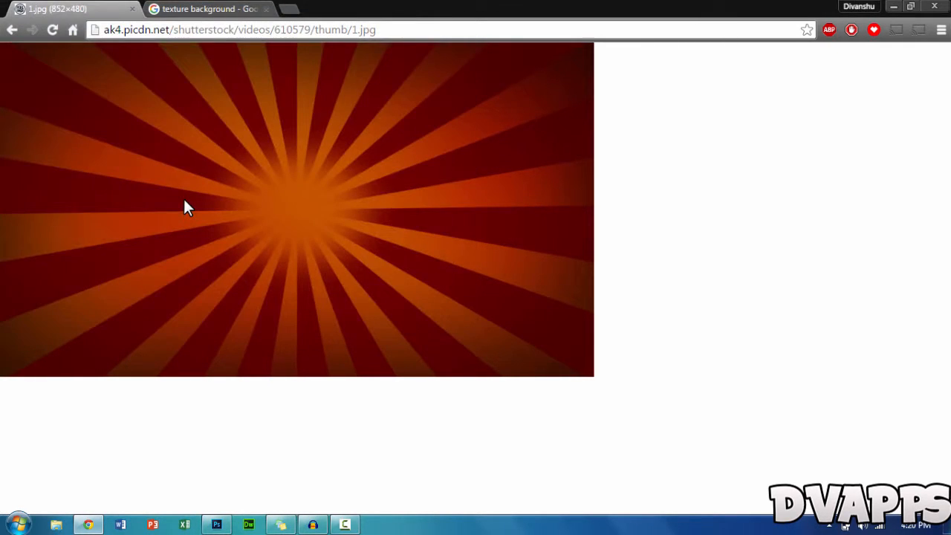
Switch to Photoshop and place the image 1 from Downloads into the blank document as an embedded object.
{"action": "key", "text": "alt+Tab"}
{"action": "key", "text": "alt+f"}
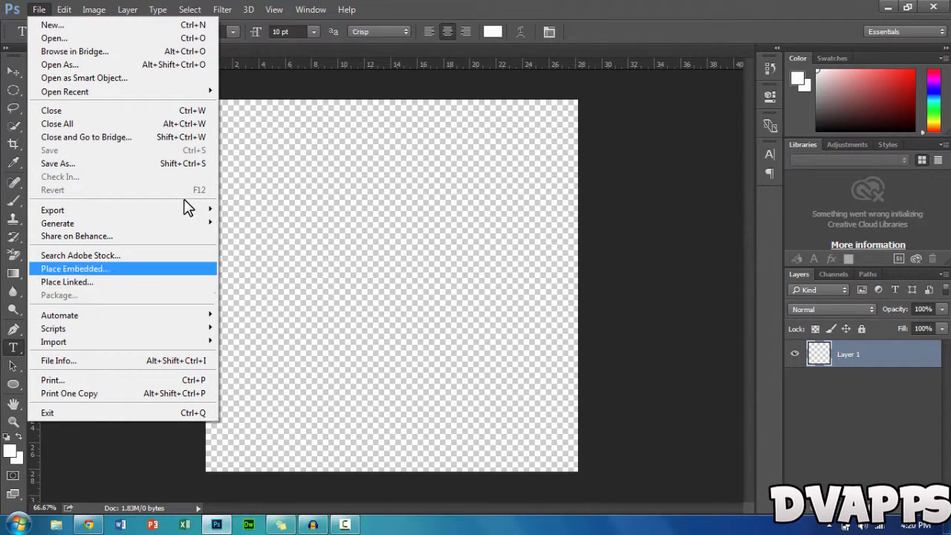
{"action": "left_click", "coordinate": [74, 269]}
{"action": "left_click", "coordinate": [61, 110]}
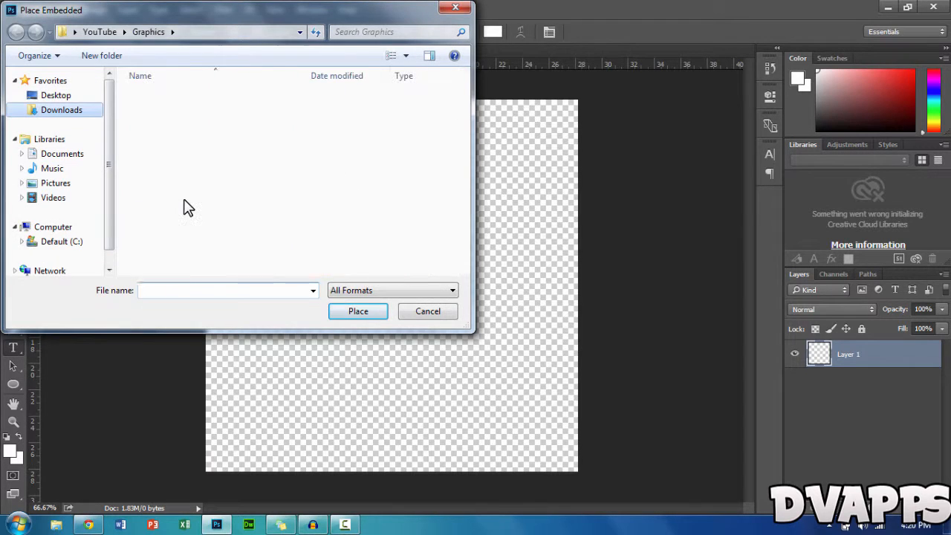
{"action": "left_click", "coordinate": [145, 110]}
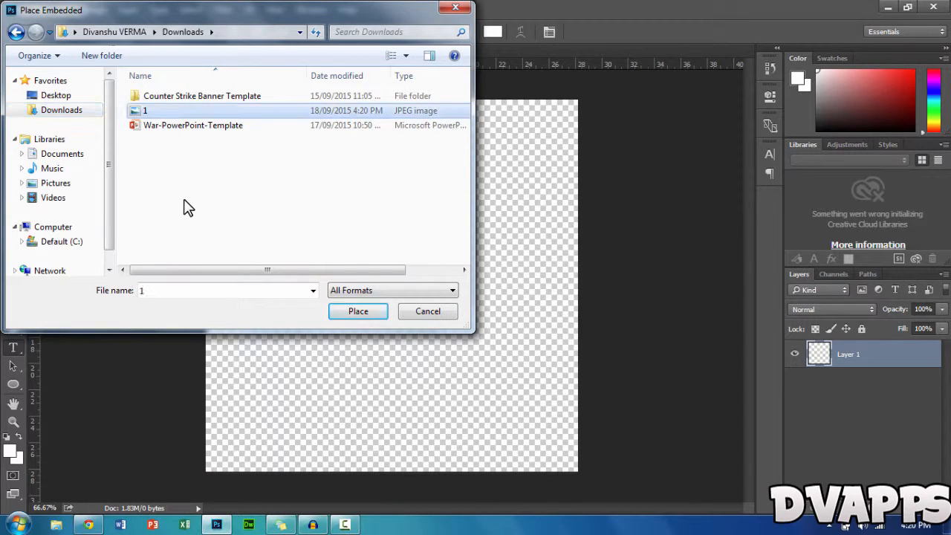
{"action": "key", "text": "Return"}
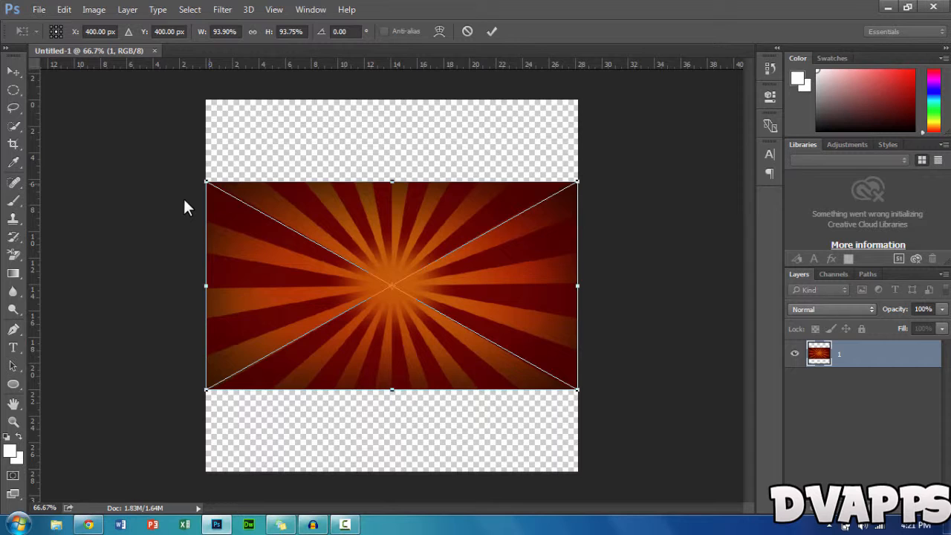
Enlarge the placed sunburst to about 169% so it covers the whole canvas, centred at 400, 400 px.
{"action": "left_click_drag", "start_coordinate": [206, 182], "coordinate": [57, 98]}
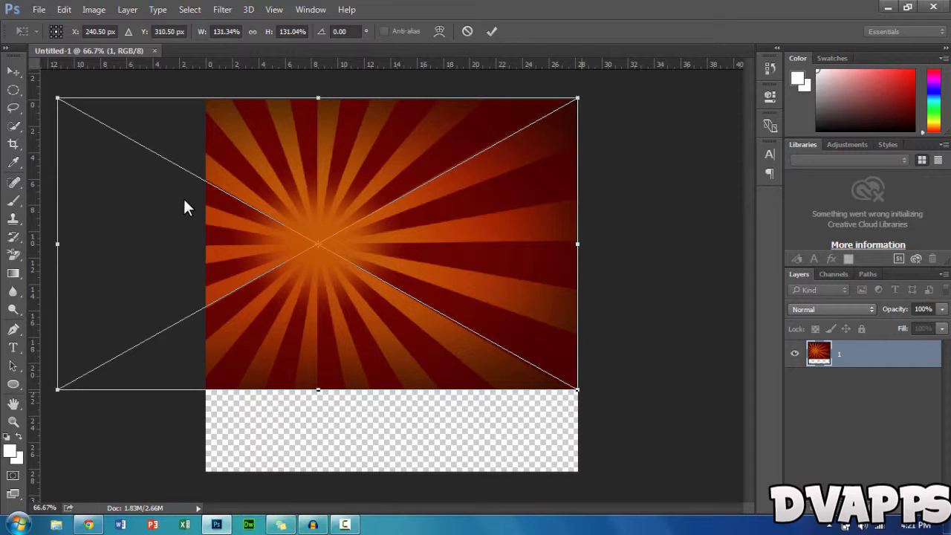
{"action": "left_click_drag", "start_coordinate": [577, 389], "coordinate": [726, 473]}
{"action": "left_click_drag", "start_coordinate": [641, 312], "coordinate": [640, 312]}
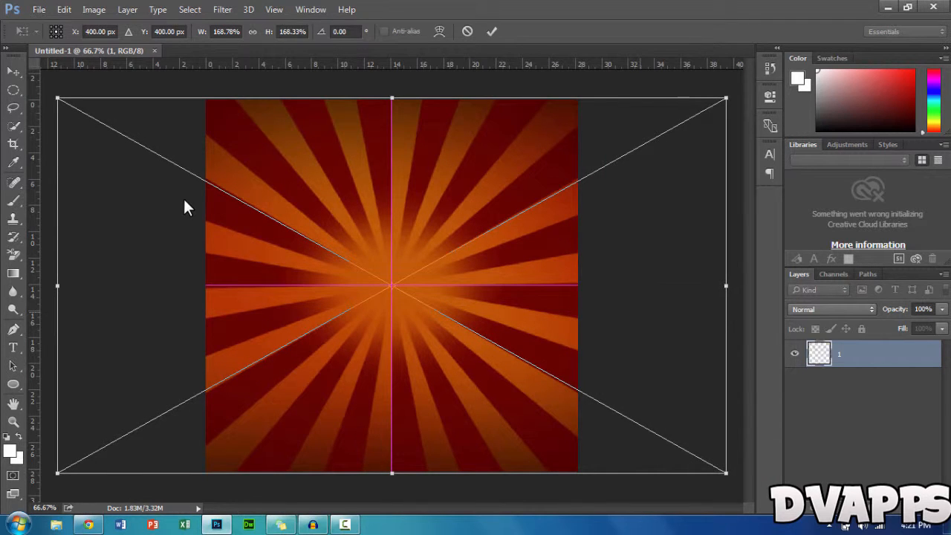
{"action": "key", "text": "Return"}
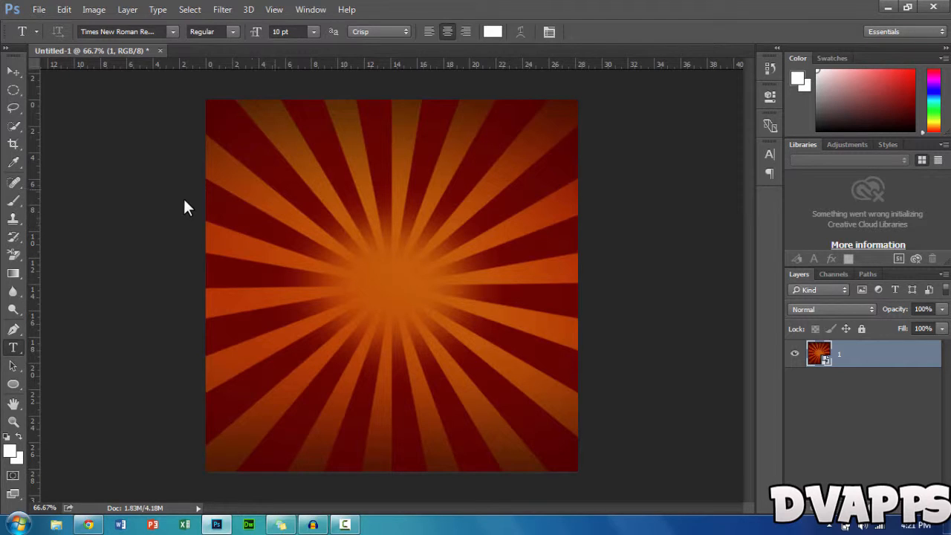
Add the white text DVAPPS in Space Comics Regular at 100 pt and move it to the canvas centre.
{"action": "left_click", "coordinate": [251, 205]}
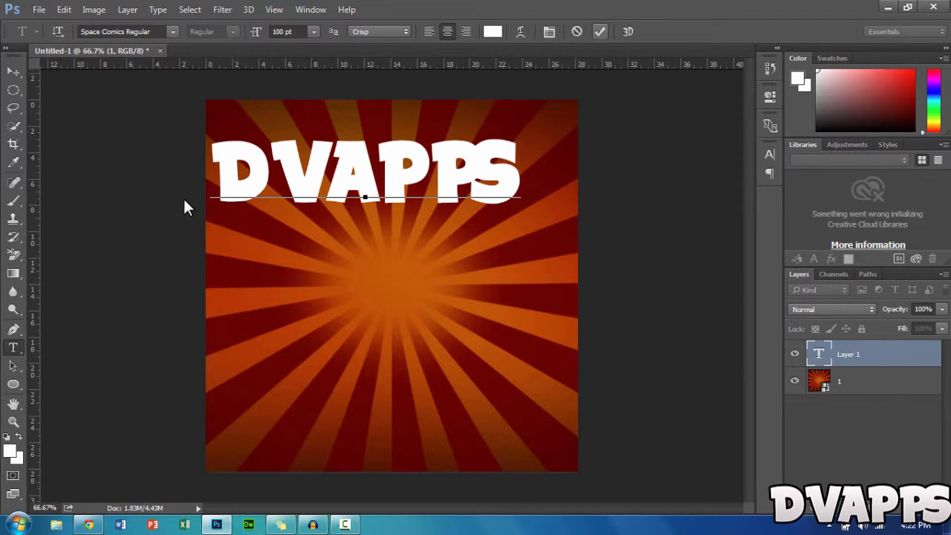
{"action": "key", "text": "ctrl+t"}
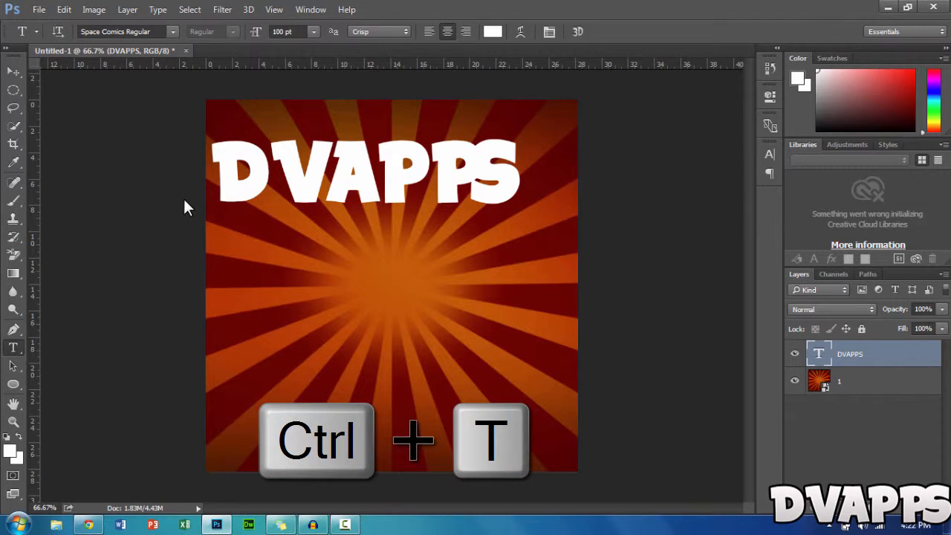
{"action": "key", "text": "ctrl+t"}
{"action": "mouse_move", "coordinate": [430, 156]}
{"action": "left_mouse_down"}
{"action": "mouse_move", "coordinate": [473, 216]}
{"action": "mouse_move", "coordinate": [472, 260]}
{"action": "mouse_move", "coordinate": [457, 260]}
{"action": "left_mouse_up"}
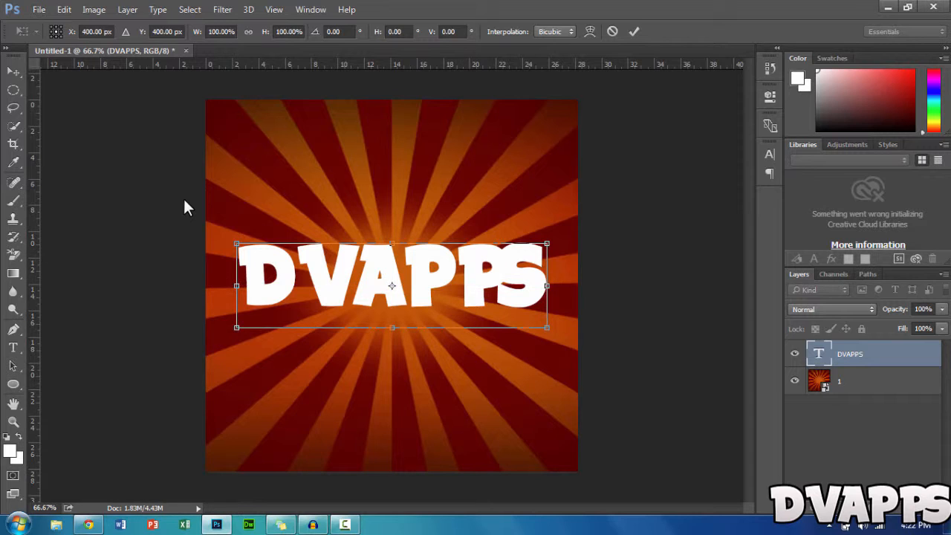
{"action": "key", "text": "t"}
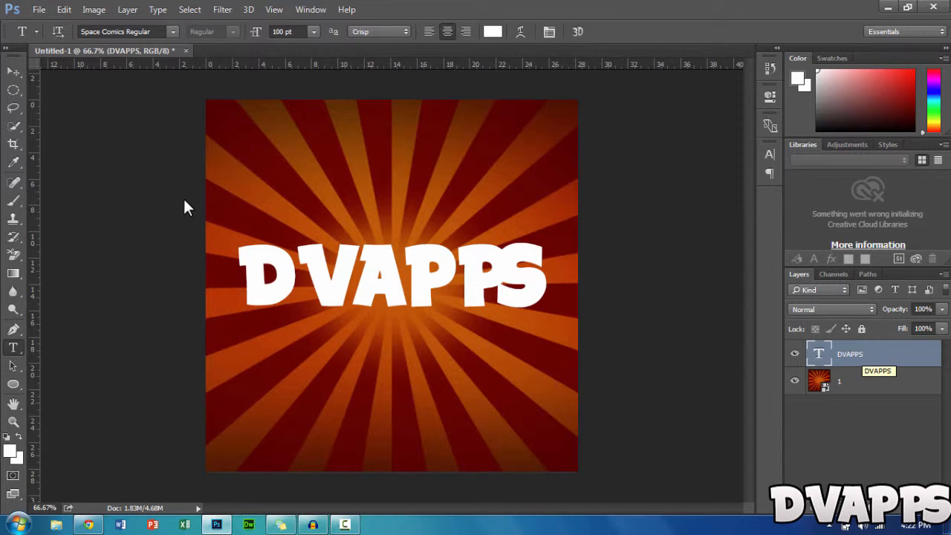
Add a black outside stroke of 10 px to the DVAPPS text layer.
{"action": "right_click", "coordinate": [862, 355]}
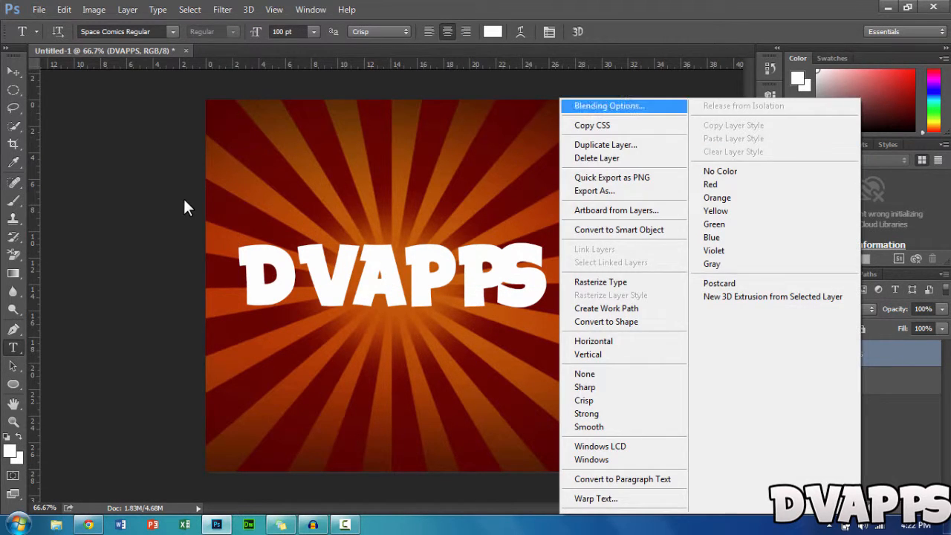
{"action": "left_click", "coordinate": [632, 105]}
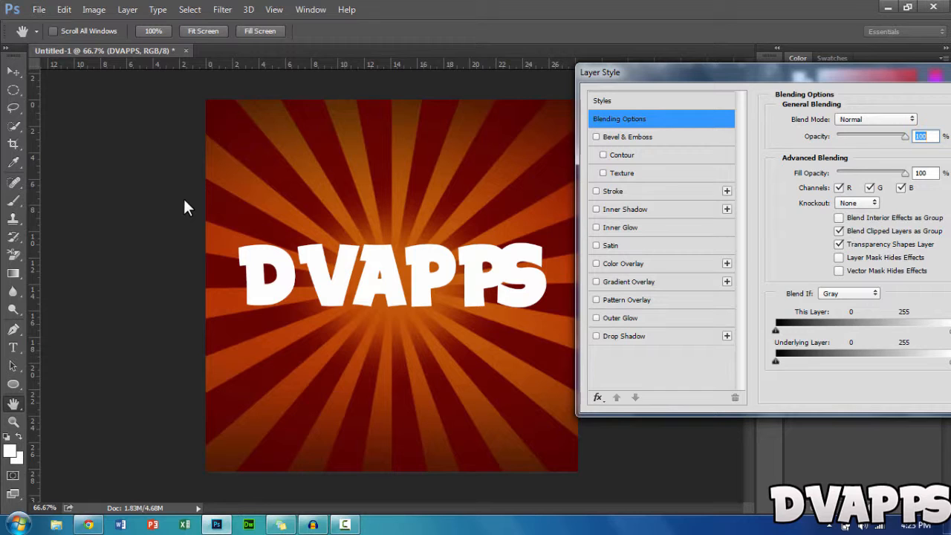
{"action": "left_click", "coordinate": [613, 191]}
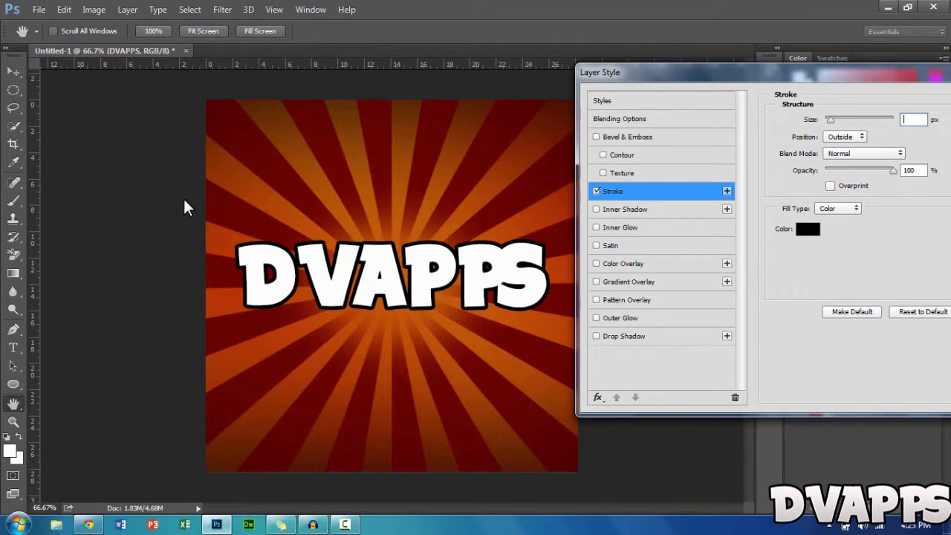
{"action": "type", "text": "10"}
Add a gradient overlay, a diagonal-line pattern overlay and a drop shadow to the DVAPPS text.
{"action": "left_click", "coordinate": [623, 282]}
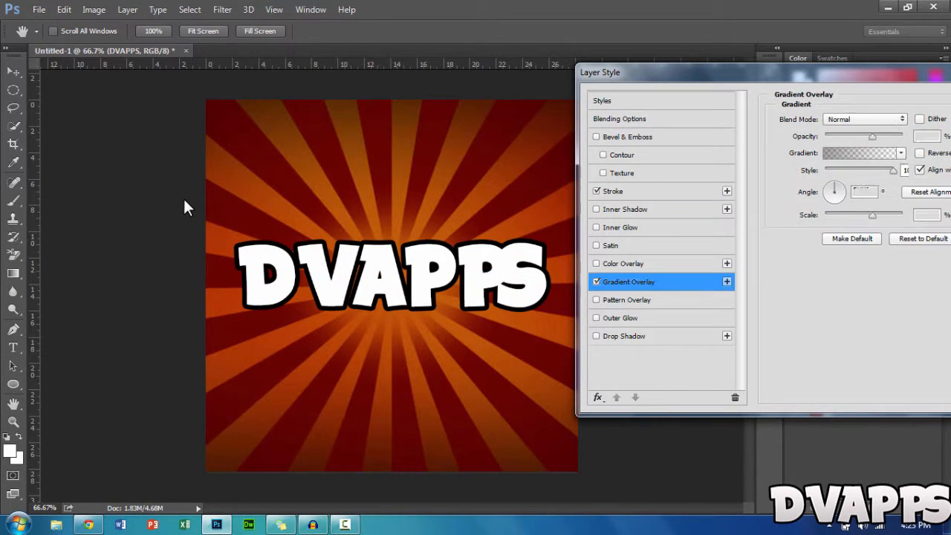
{"action": "left_click", "coordinate": [626, 300]}
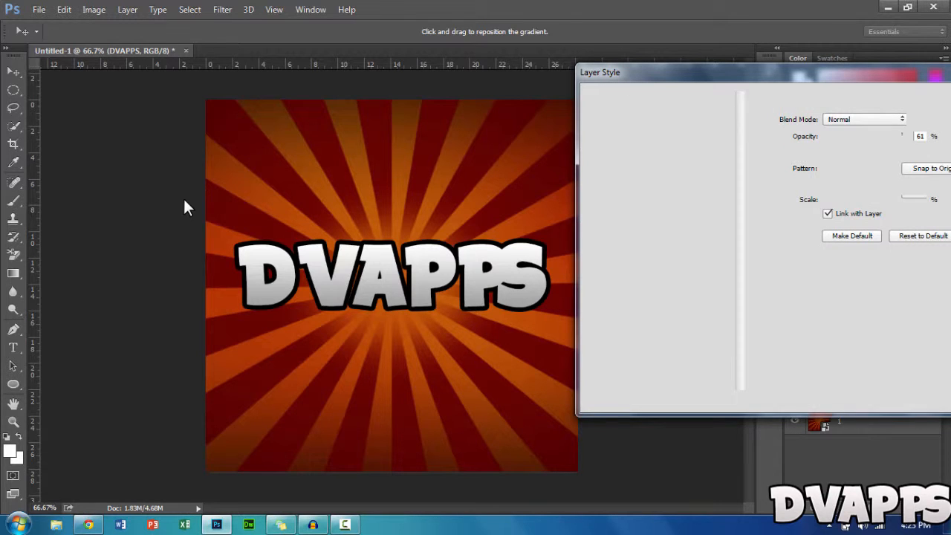
{"action": "left_click", "coordinate": [624, 336]}
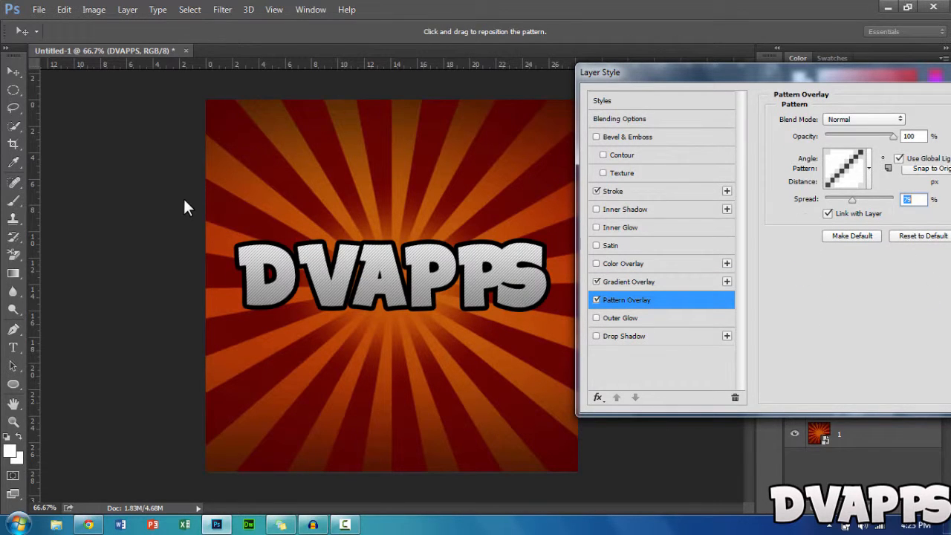
{"action": "left_click_drag", "start_coordinate": [853, 199], "coordinate": [844, 200]}
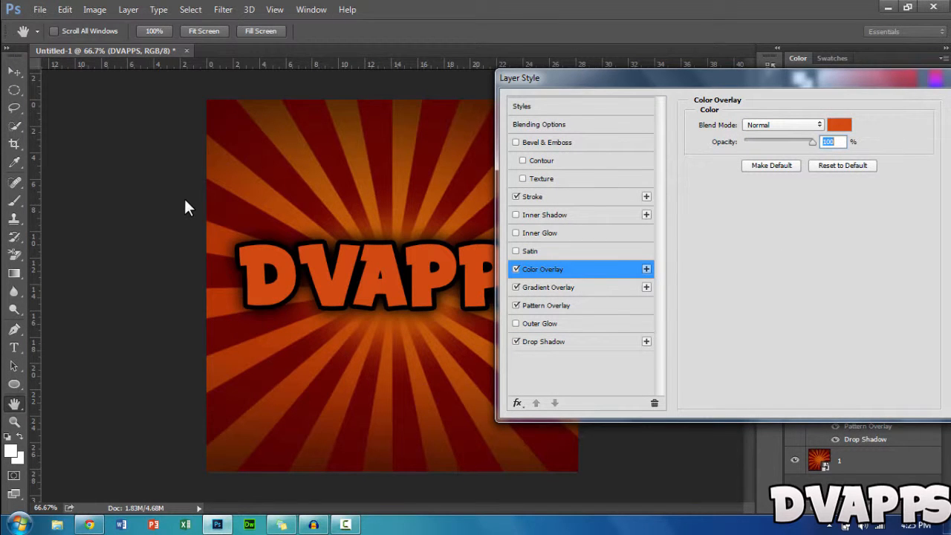
Give the text an orange d3440c color overlay at 73% opacity plus a smooth inner bevel, and apply the layer style.
{"action": "left_click", "coordinate": [840, 124]}
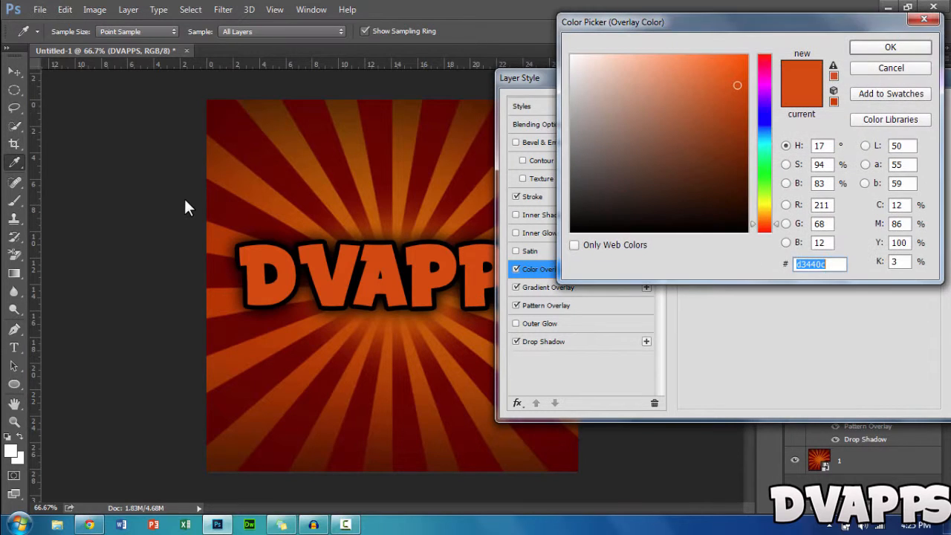
{"action": "key", "text": "Return"}
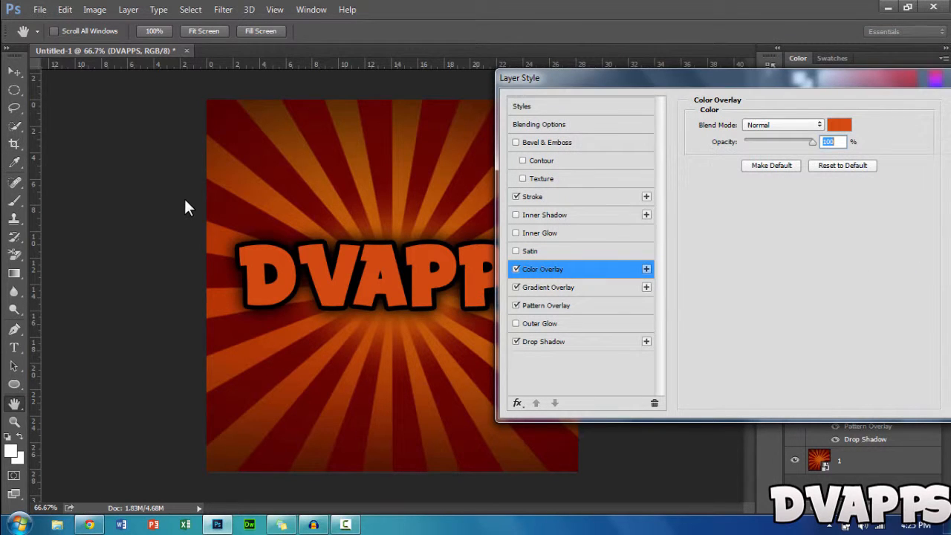
{"action": "type", "text": "73"}
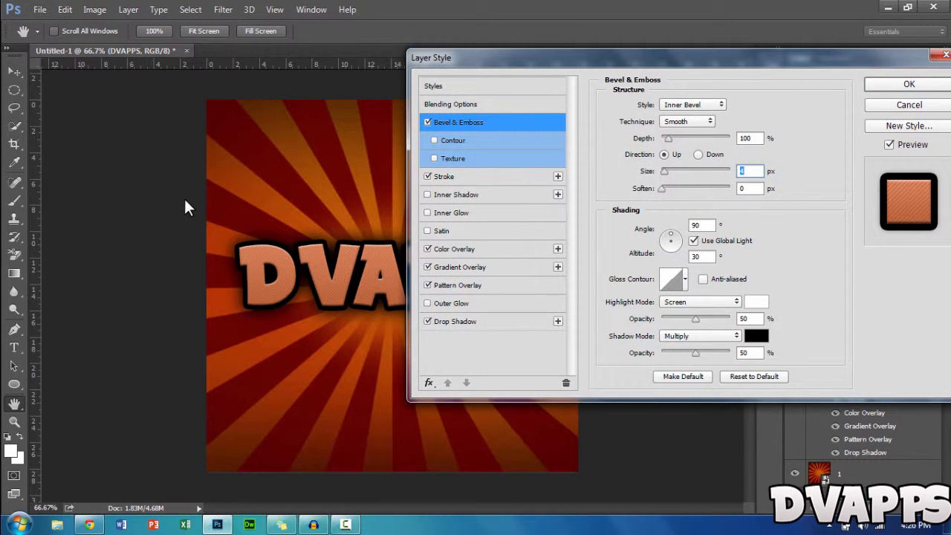
{"action": "key", "text": "Return"}
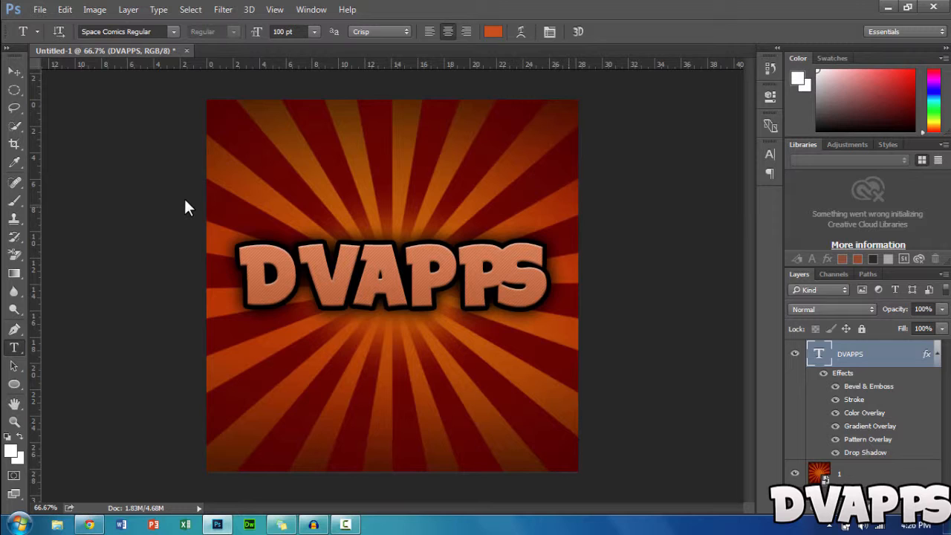
Draw an unfilled ellipse about 597 × 562 px around the canvas centre, over the DVAPPS text.
{"action": "key", "text": "u"}
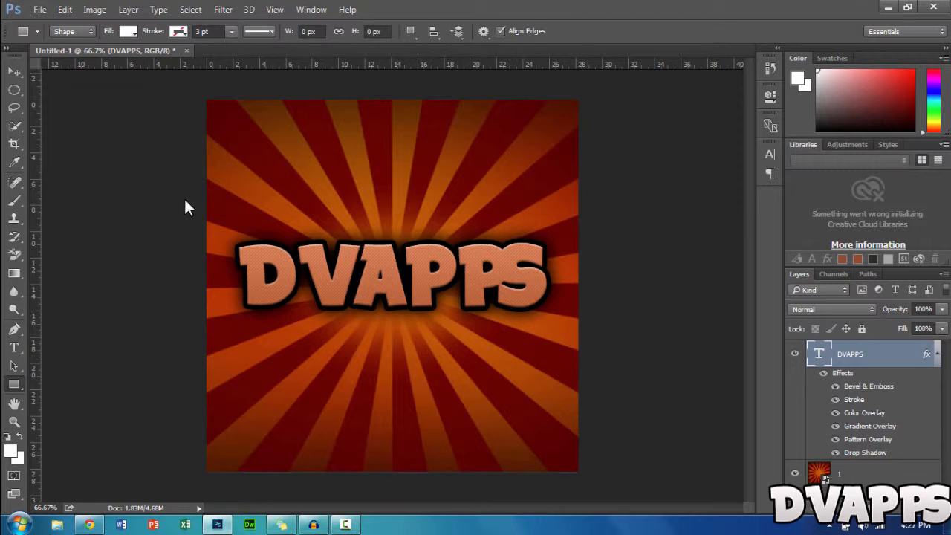
{"action": "left_click", "coordinate": [14, 385]}
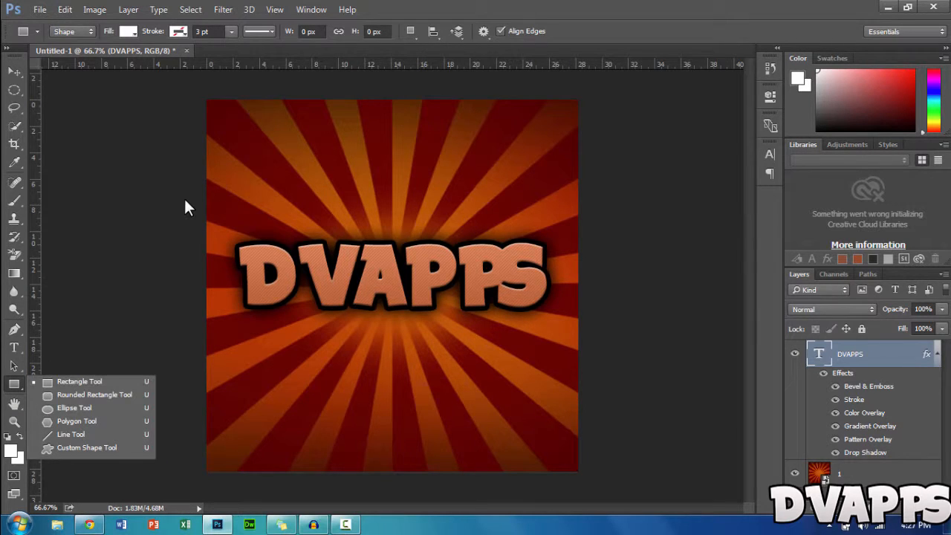
{"action": "left_click", "coordinate": [74, 408]}
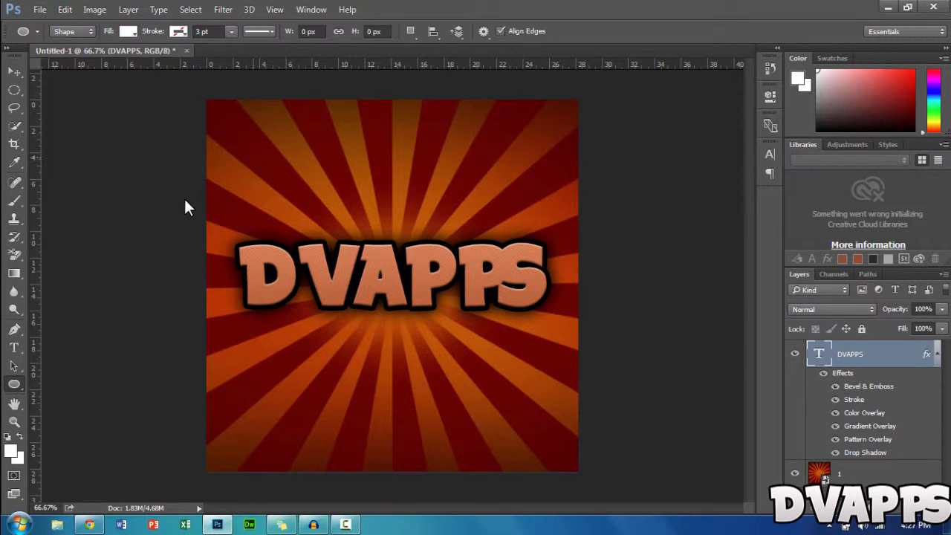
{"action": "left_click_drag", "start_coordinate": [255, 156], "coordinate": [529, 418]}
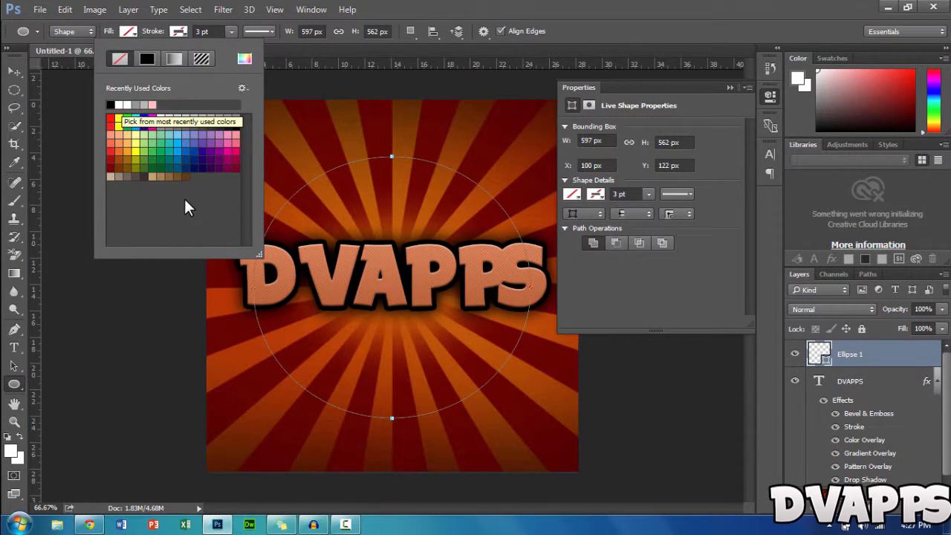
Give the ellipse a white stroke 30 pt wide.
{"action": "left_click", "coordinate": [118, 105]}
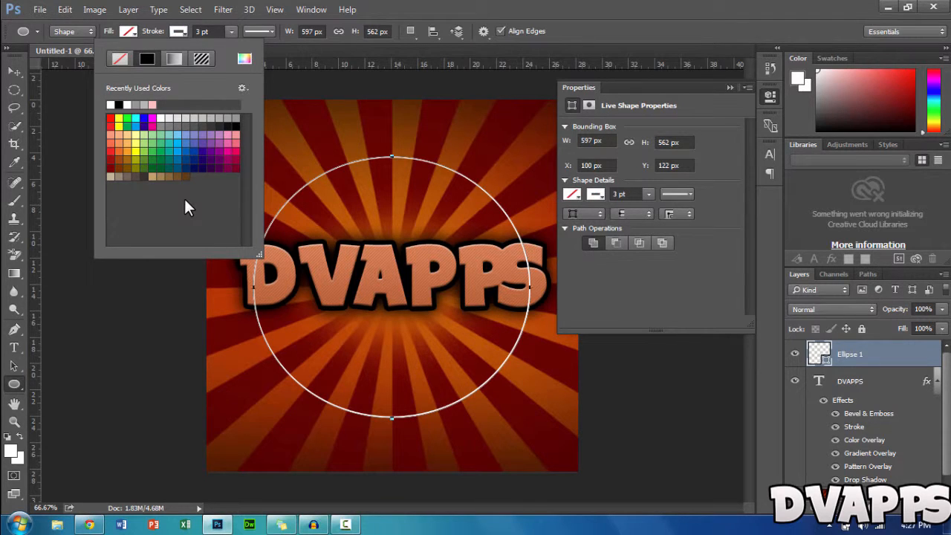
{"action": "left_click", "coordinate": [201, 32]}
{"action": "type", "text": "5"}
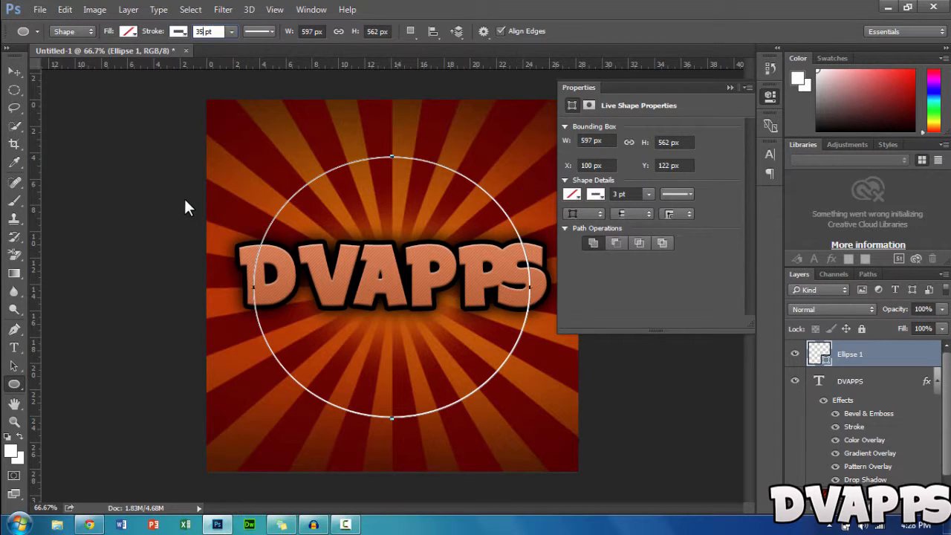
{"action": "key", "text": "BackSpace"}
{"action": "type", "text": "0"}
{"action": "key", "text": "Return"}
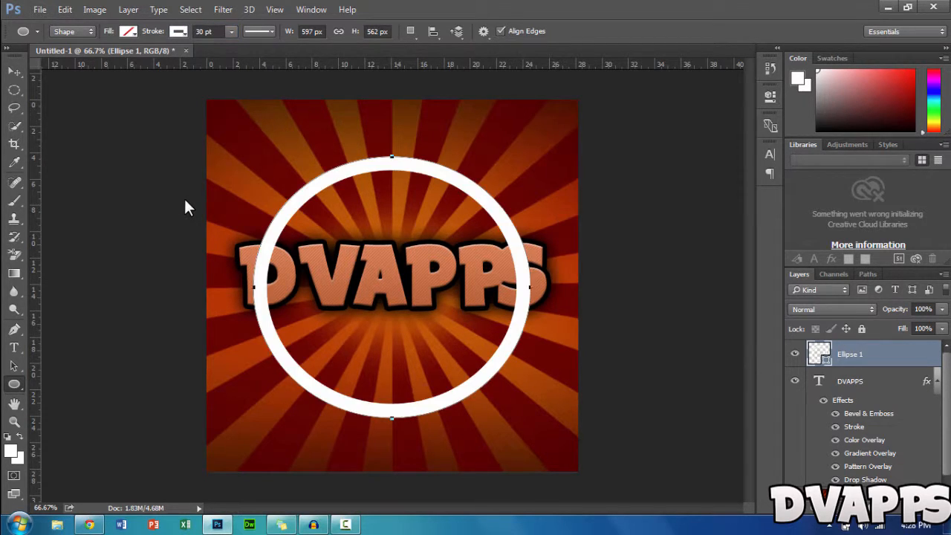
Place the DVAPPS text layer above the ellipse layer and add a 10 px black outside stroke effect to the ellipse.
{"action": "left_click_drag", "start_coordinate": [851, 382], "coordinate": [851, 345]}
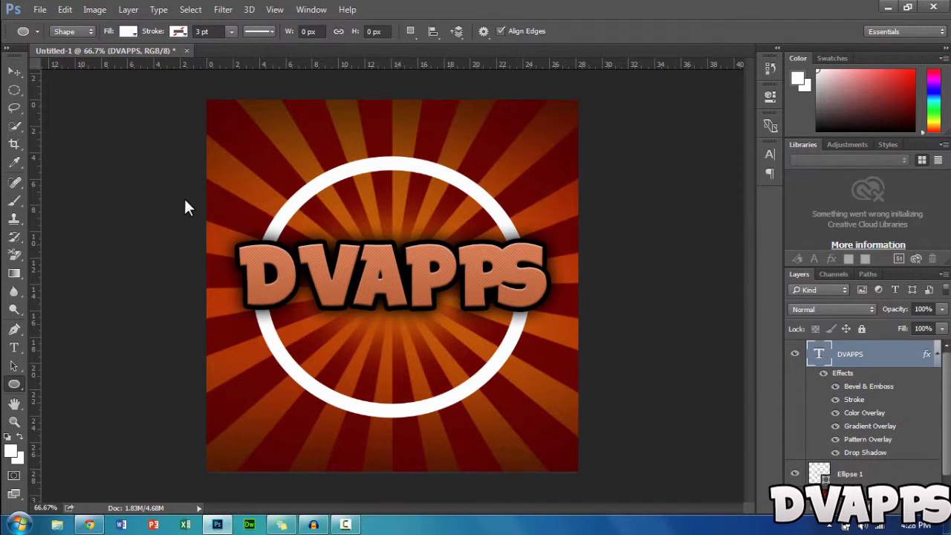
{"action": "left_click", "coordinate": [851, 474]}
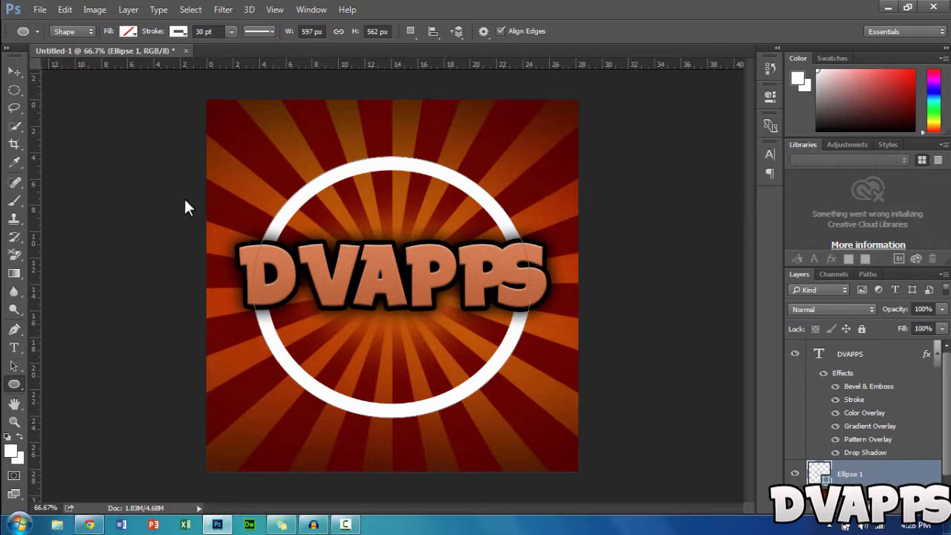
{"action": "right_click", "coordinate": [851, 474]}
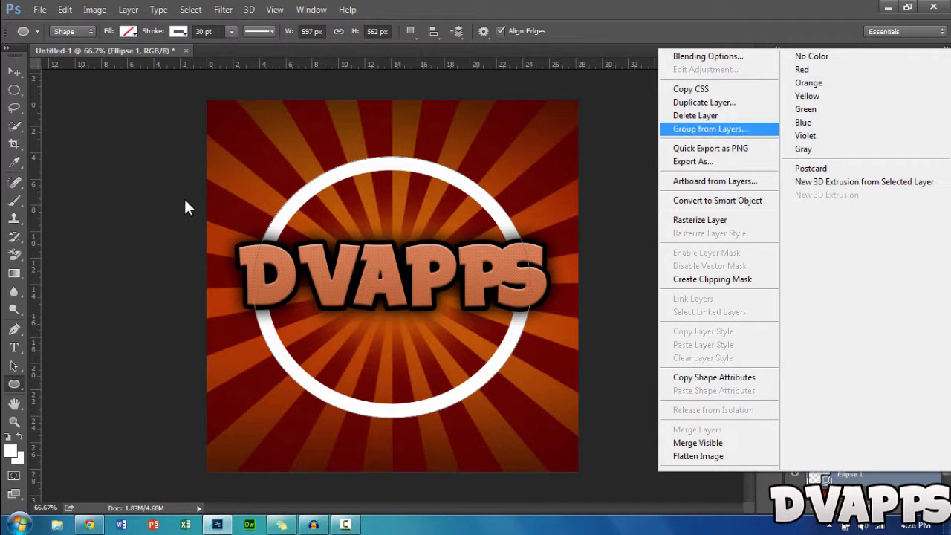
{"action": "left_click", "coordinate": [709, 57]}
{"action": "left_click", "coordinate": [623, 175]}
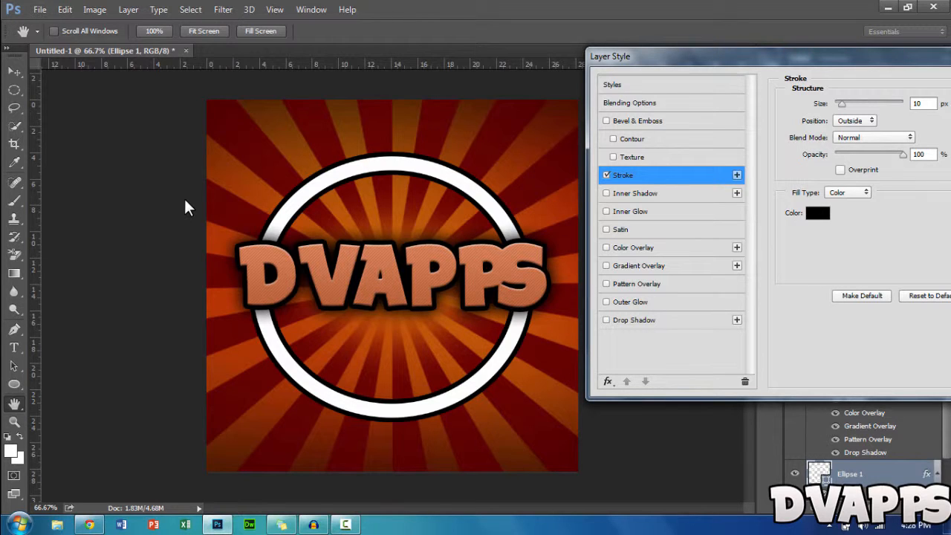
Add a diagonal-line pattern overlay at 79% scale, a gradient overlay and a smooth inner bevel to the ring.
{"action": "left_click", "coordinate": [636, 284]}
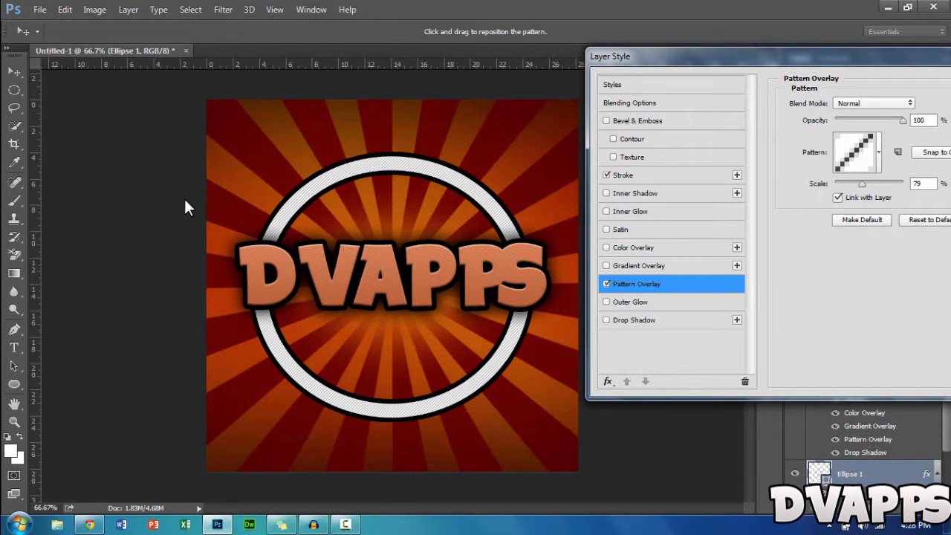
{"action": "left_click", "coordinate": [638, 265]}
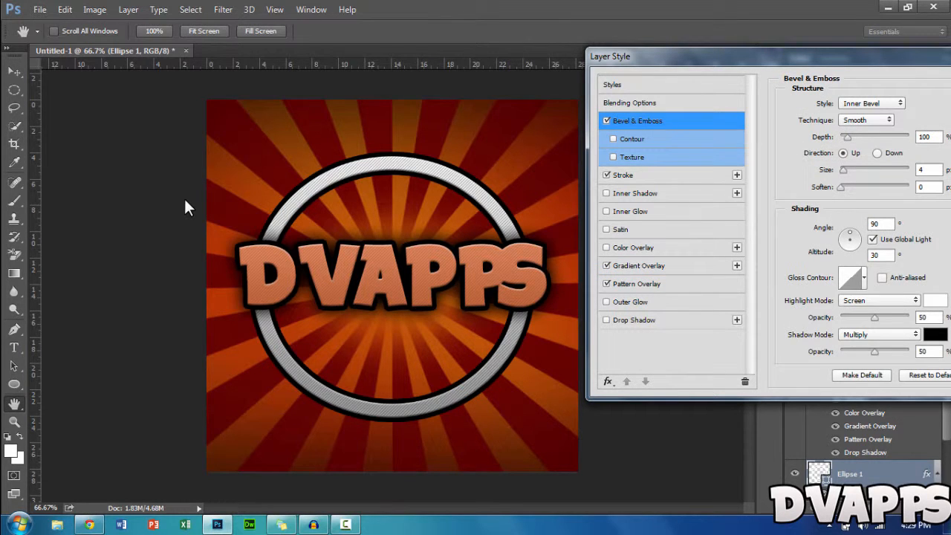
{"action": "left_click_drag", "start_coordinate": [844, 171], "coordinate": [845, 171]}
Give the ring a black Multiply drop shadow with 100% opacity, 0 px distance, 23% spread and 76 px size, and apply the layer style.
{"action": "key", "text": "Tab"}
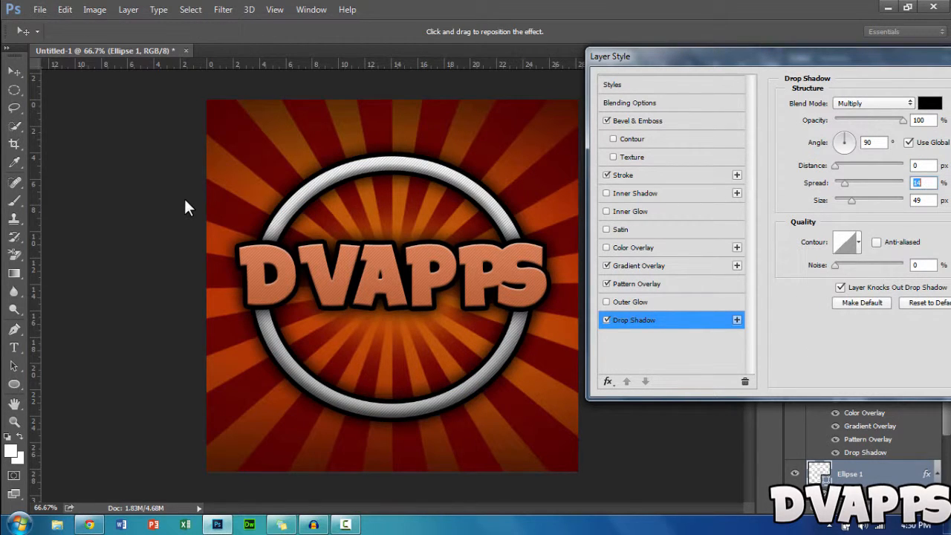
{"action": "key", "text": "Tab"}
{"action": "type", "text": "76"}
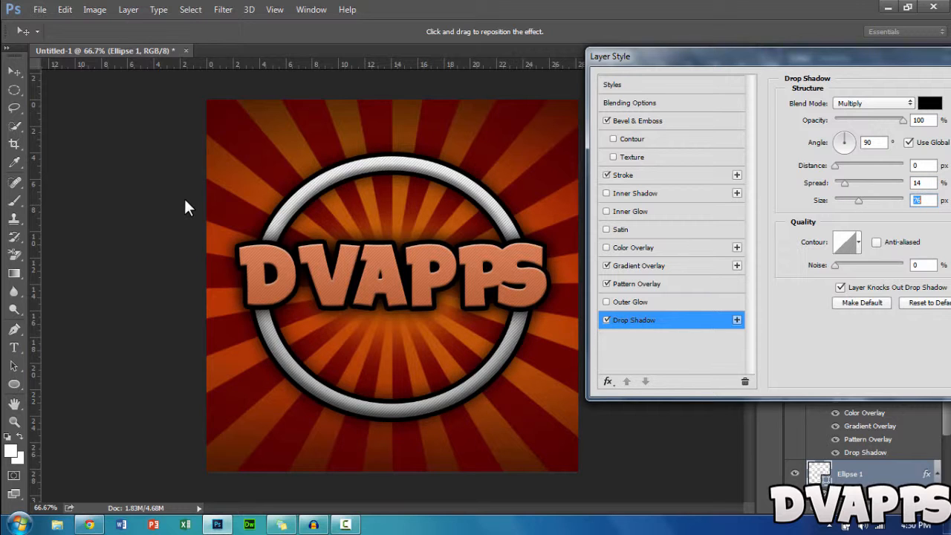
{"action": "key", "text": "shift+Tab"}
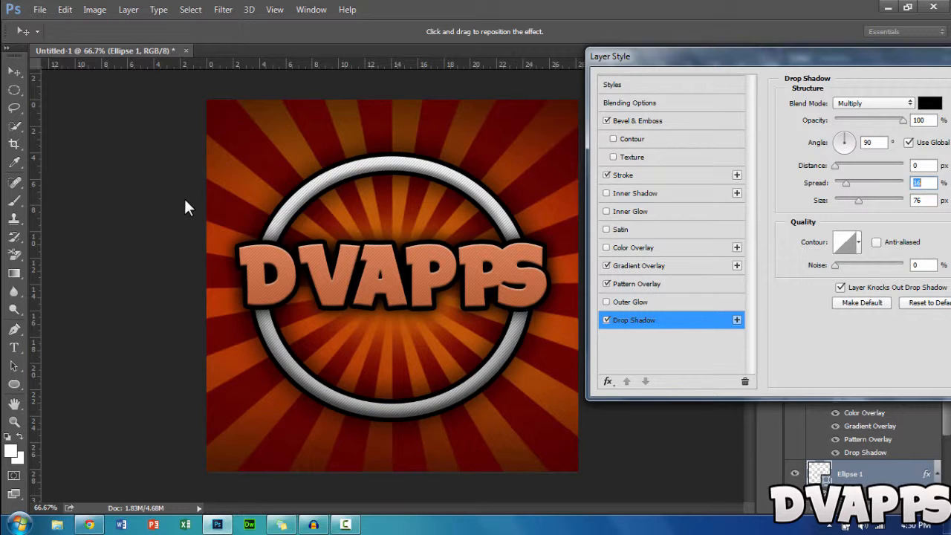
{"action": "type", "text": "23"}
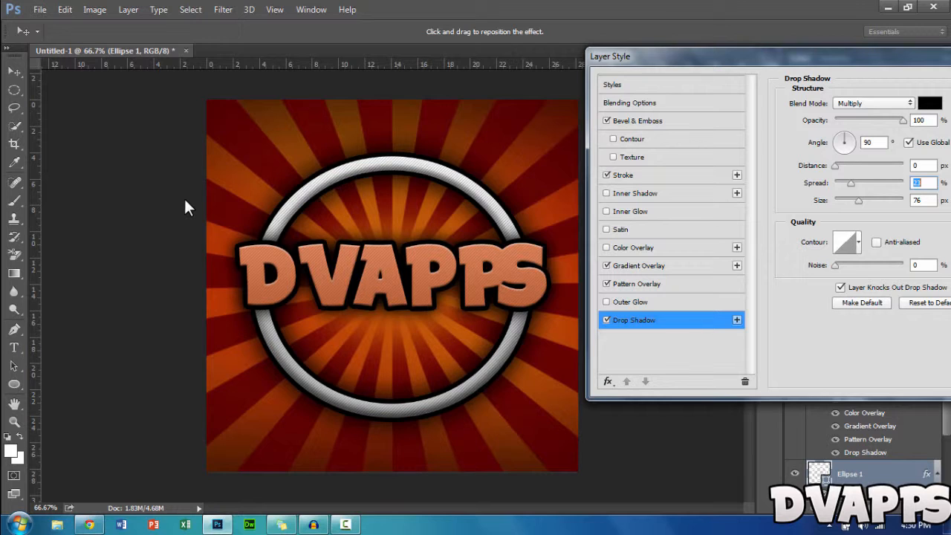
{"action": "mouse_move", "coordinate": [728, 57]}
{"action": "left_mouse_down"}
{"action": "mouse_move", "coordinate": [473, 85]}
{"action": "mouse_move", "coordinate": [491, 79]}
{"action": "left_mouse_up"}
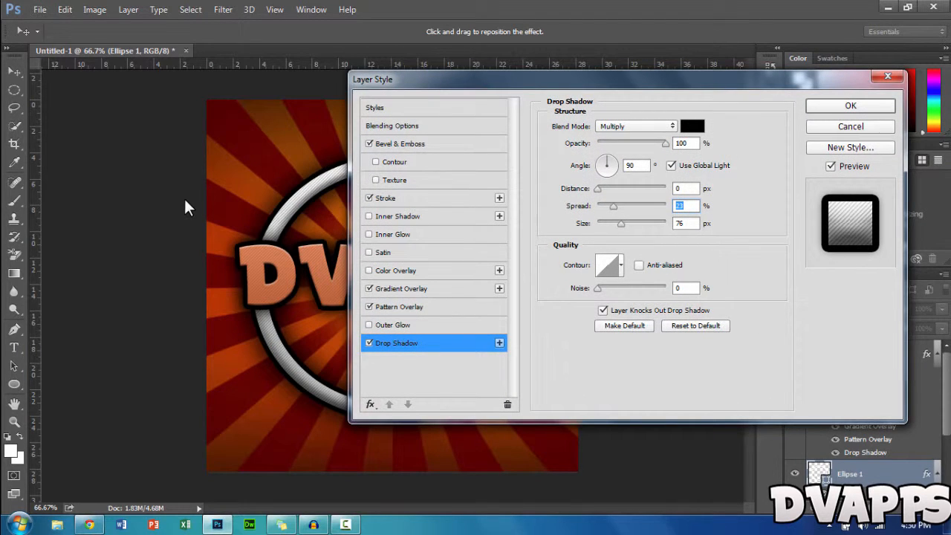
{"action": "key", "text": "Return"}
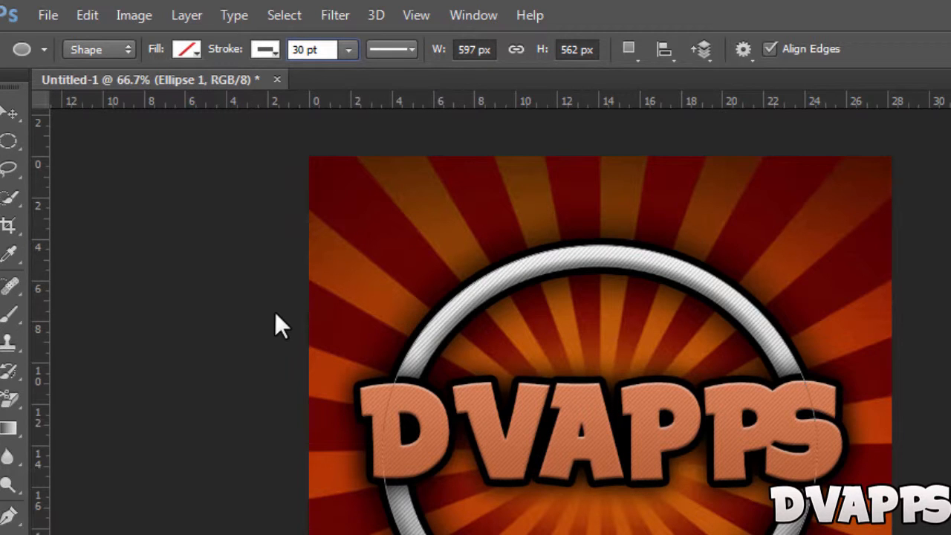
Set the ring's shape stroke width to 35 pt and enlarge the ring to about 628 × 591 px.
{"action": "key", "text": "BackSpace"}
{"action": "type", "text": "5"}
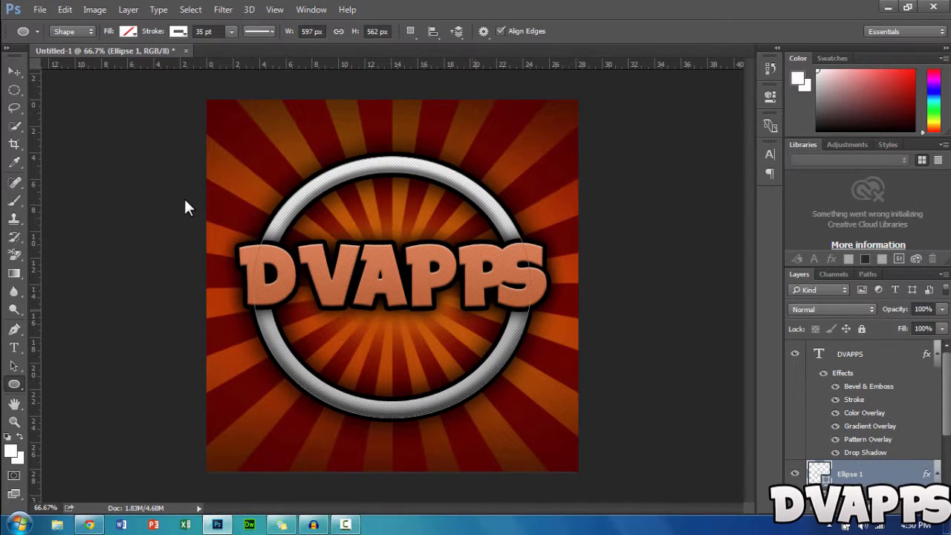
{"action": "key", "text": "ctrl+t"}
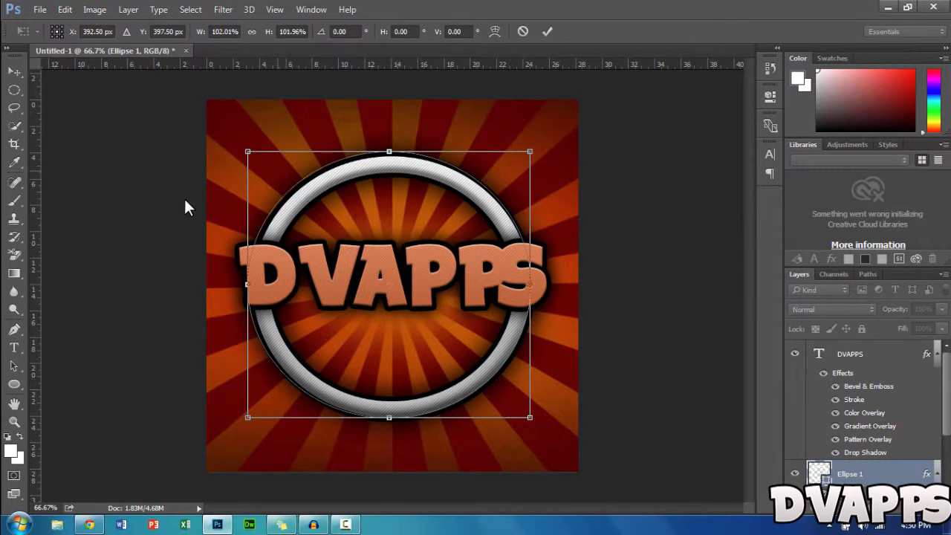
{"action": "left_click_drag", "start_coordinate": [530, 417], "coordinate": [539, 426]}
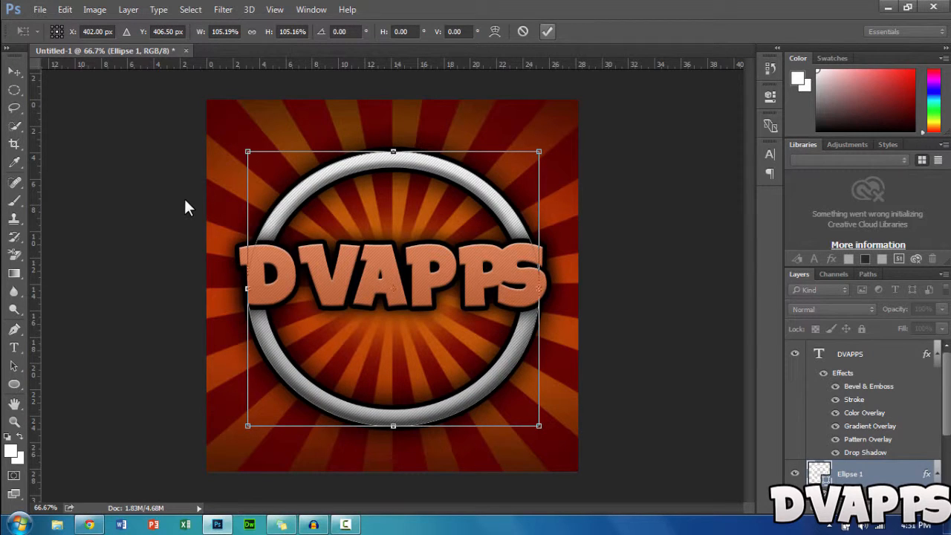
{"action": "key", "text": "Return"}
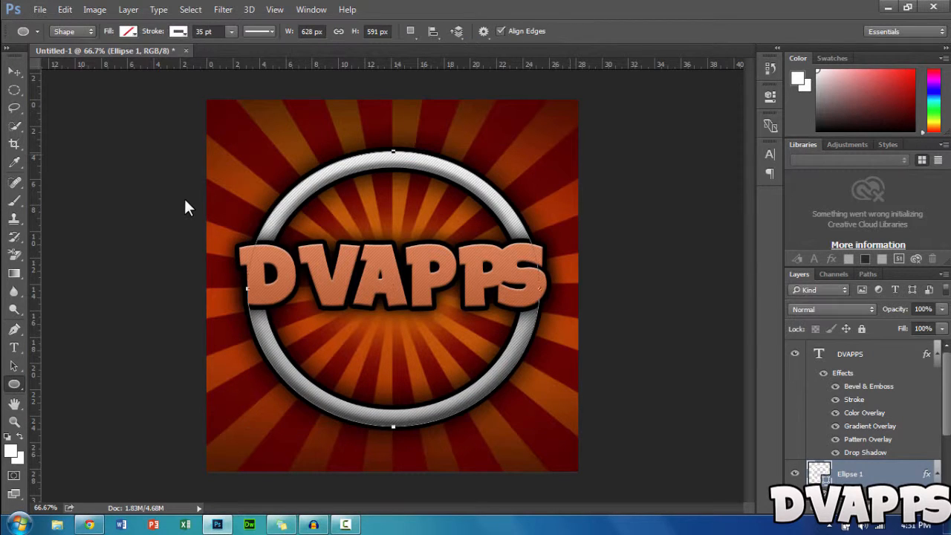
Align the ring's vertical and horizontal centers to a selection of the whole canvas, and deselect.
{"action": "key", "text": "ctrl+a"}
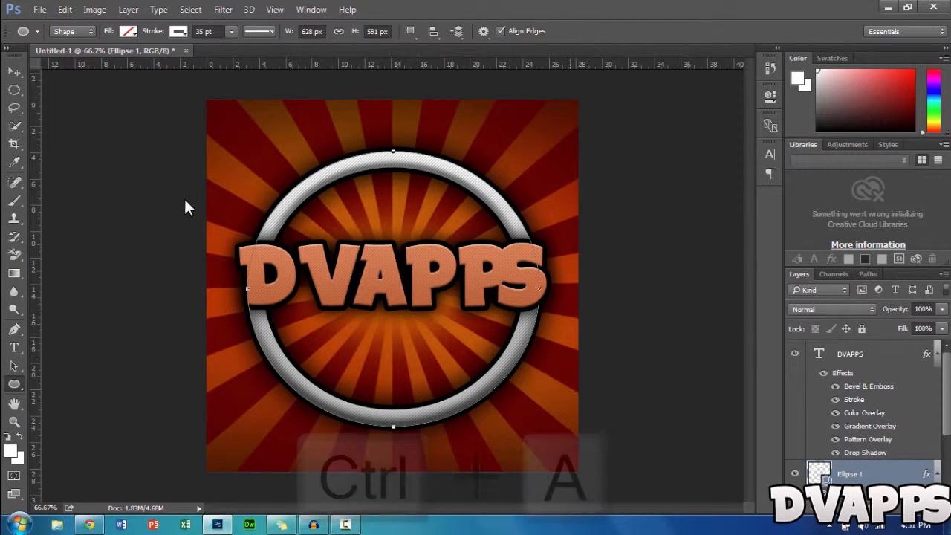
{"action": "key", "text": "ctrl+a"}
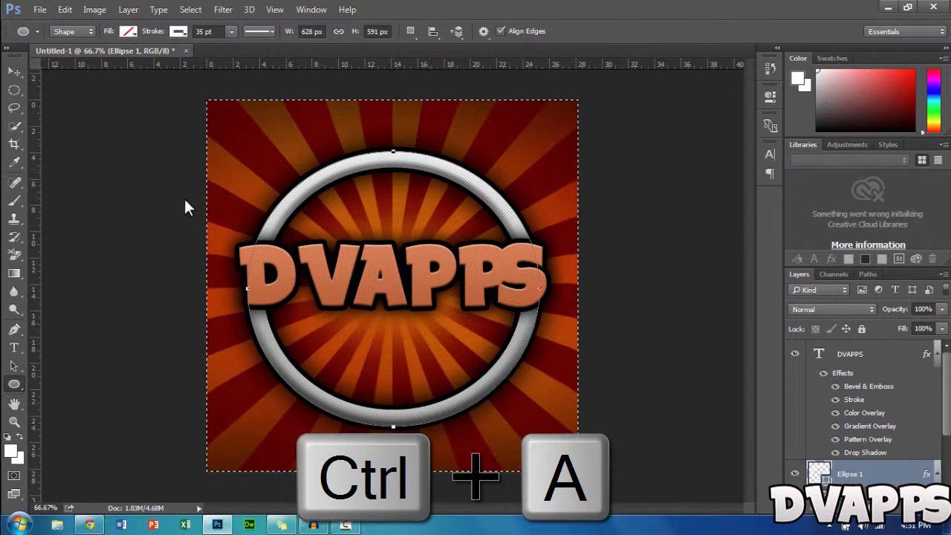
{"action": "left_click", "coordinate": [128, 10]}
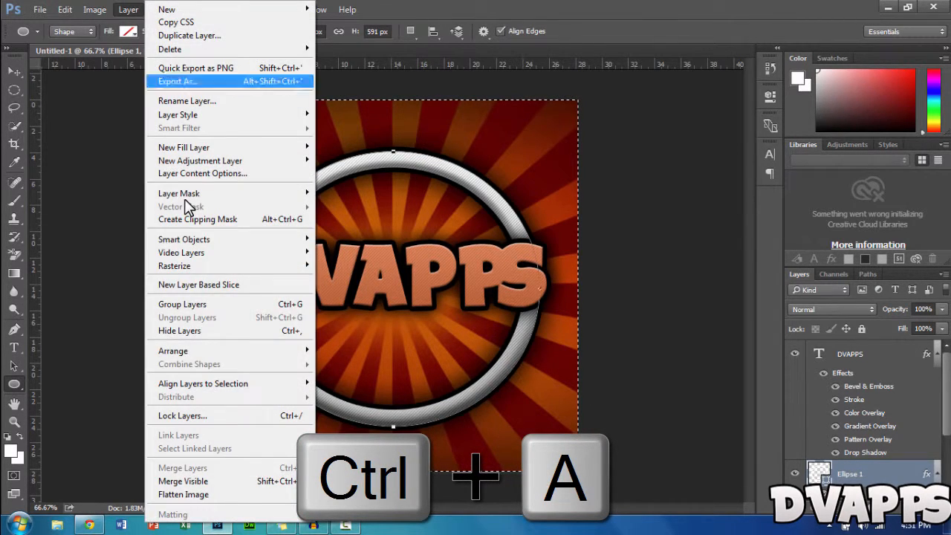
{"action": "mouse_move", "coordinate": [203, 384]}
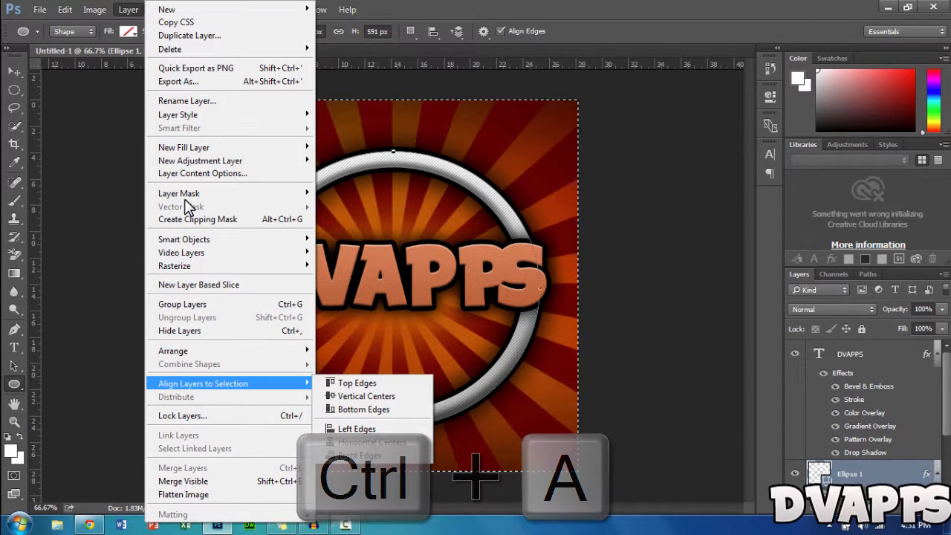
{"action": "left_click", "coordinate": [366, 396]}
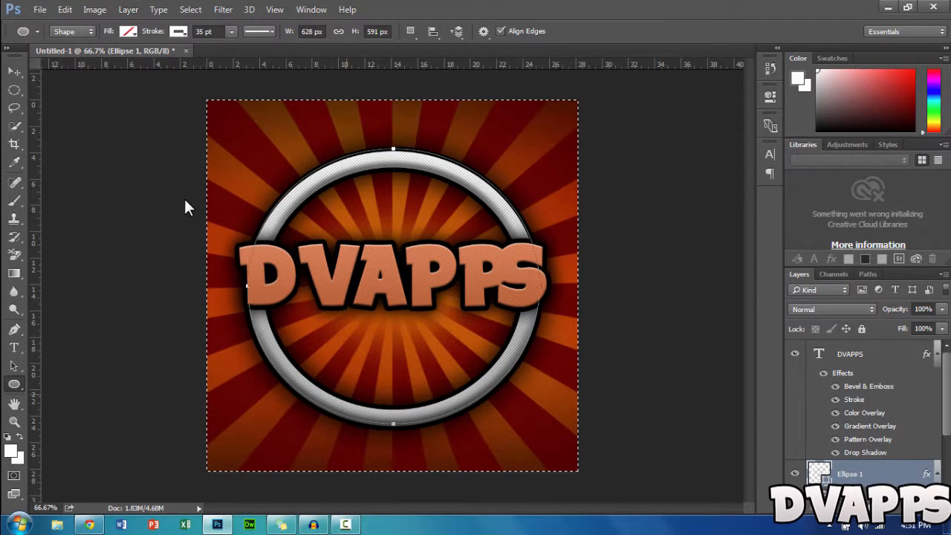
{"action": "left_click", "coordinate": [128, 9]}
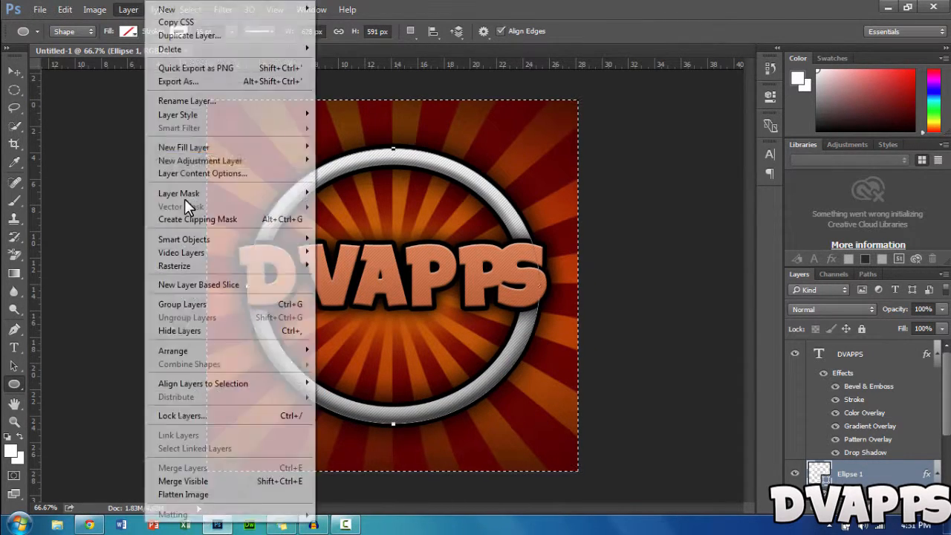
{"action": "mouse_move", "coordinate": [215, 384]}
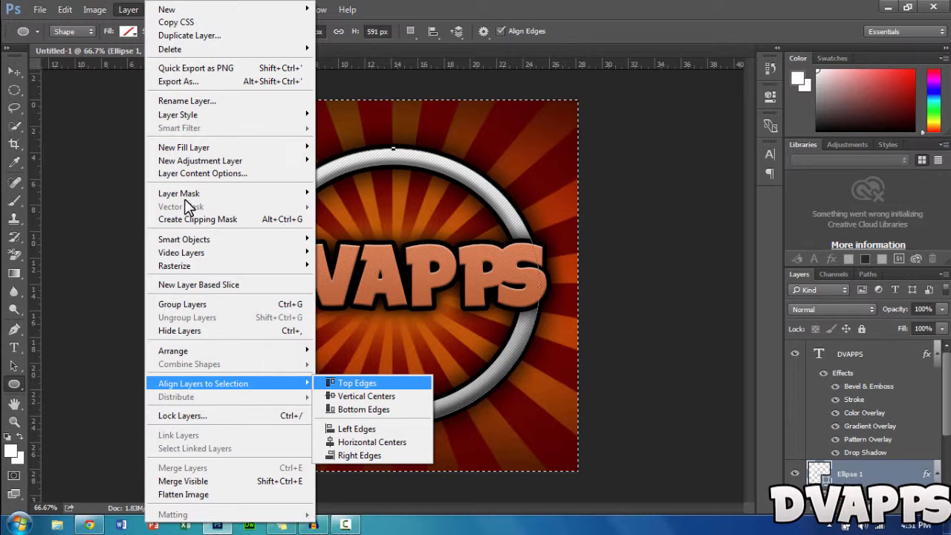
{"action": "left_click", "coordinate": [372, 442]}
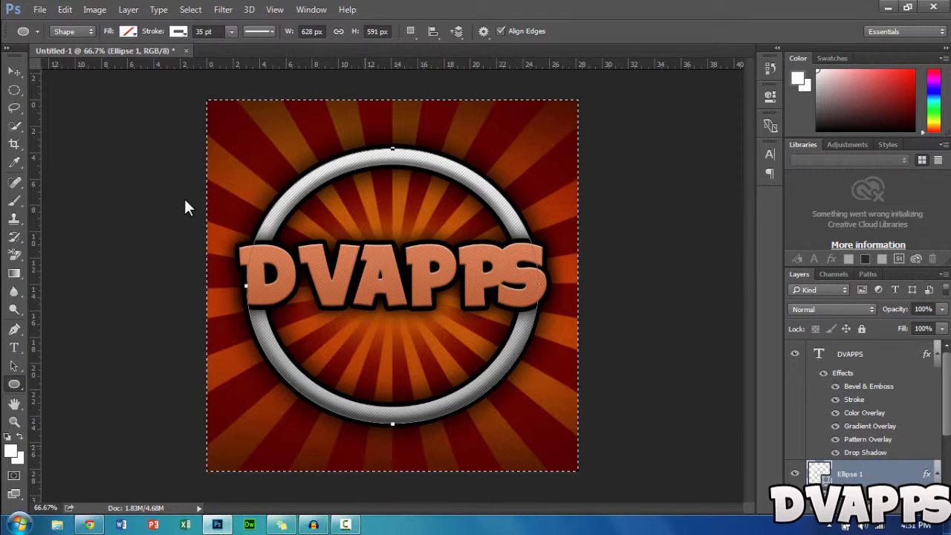
{"action": "key", "text": "ctrl+d"}
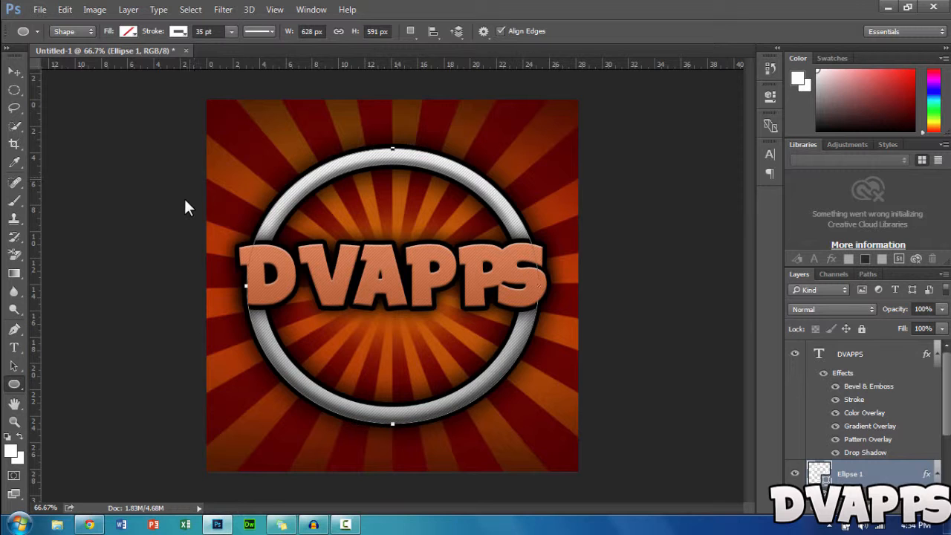
Save the finished artwork to the Desktop as a PNG file named logo, and close the picture viewer showing it.
{"action": "key", "text": "alt+f"}
{"action": "key", "text": "Up"}
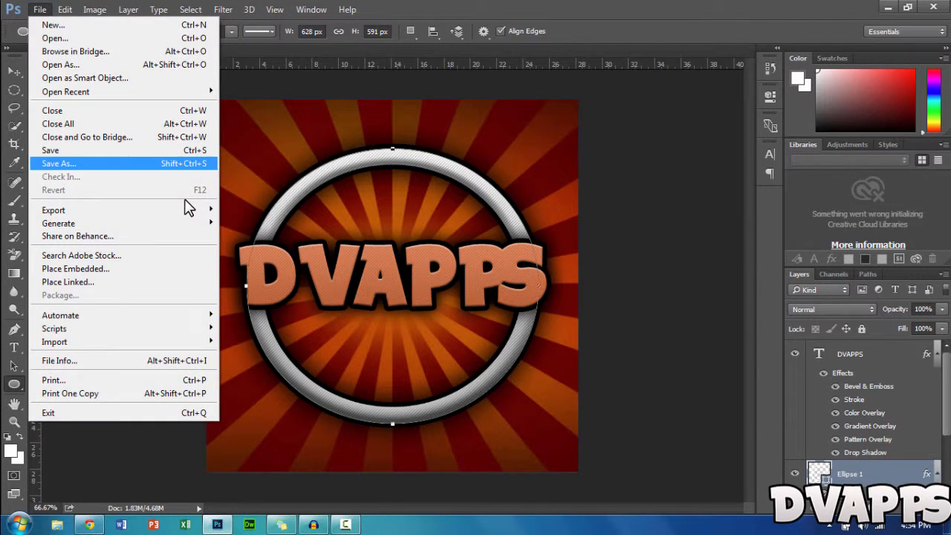
{"action": "key", "text": "Return"}
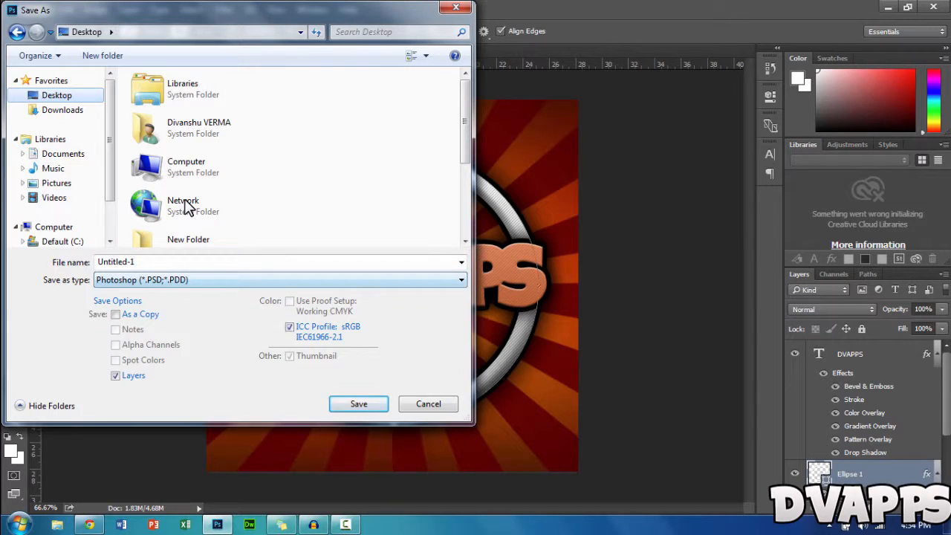
{"action": "key", "text": "alt+Down"}
{"action": "key", "text": "Down"}
{"action": "key", "text": "Down"}
{"action": "key", "text": "Down"}
{"action": "key", "text": "Down"}
{"action": "key", "text": "Down"}
{"action": "key", "text": "Down"}
{"action": "key", "text": "Down"}
{"action": "key", "text": "Down"}
{"action": "key", "text": "Down"}
{"action": "key", "text": "Down"}
{"action": "key", "text": "Down"}
{"action": "key", "text": "Down"}
{"action": "key", "text": "Down"}
{"action": "key", "text": "Down"}
{"action": "key", "text": "Down"}
{"action": "key", "text": "Down"}
{"action": "key", "text": "Down"}
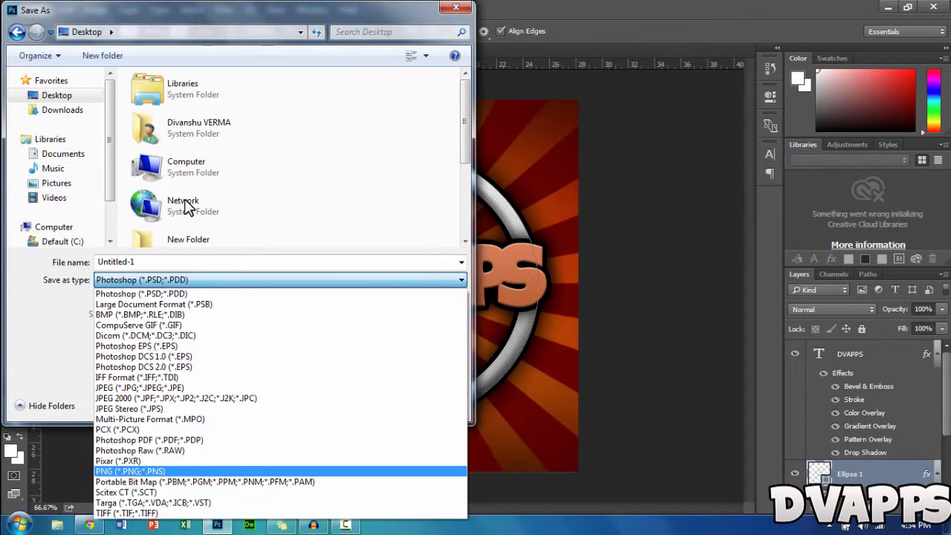
{"action": "key", "text": "Return"}
{"action": "key", "text": "shift+Tab"}
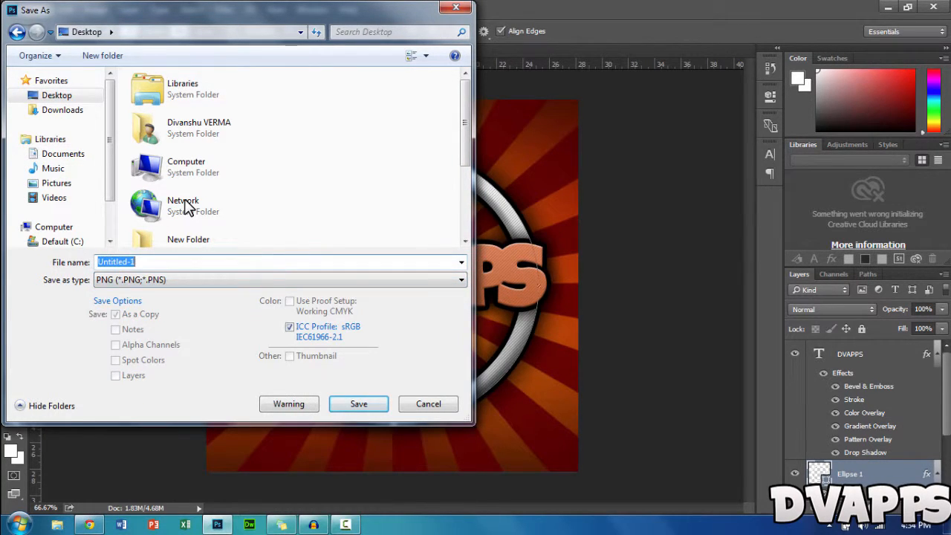
{"action": "type", "text": "logo"}
{"action": "key", "text": "Return"}
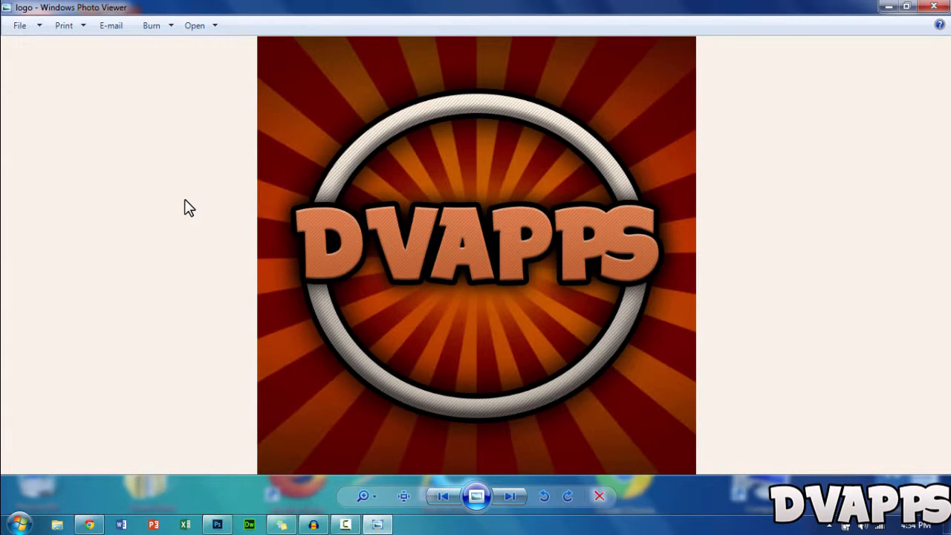
{"action": "key", "text": "alt+F4"}
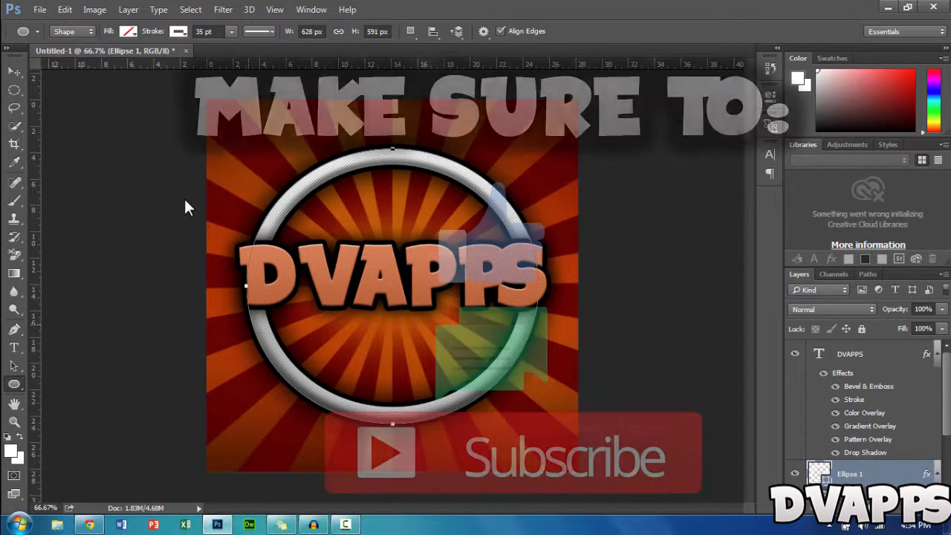